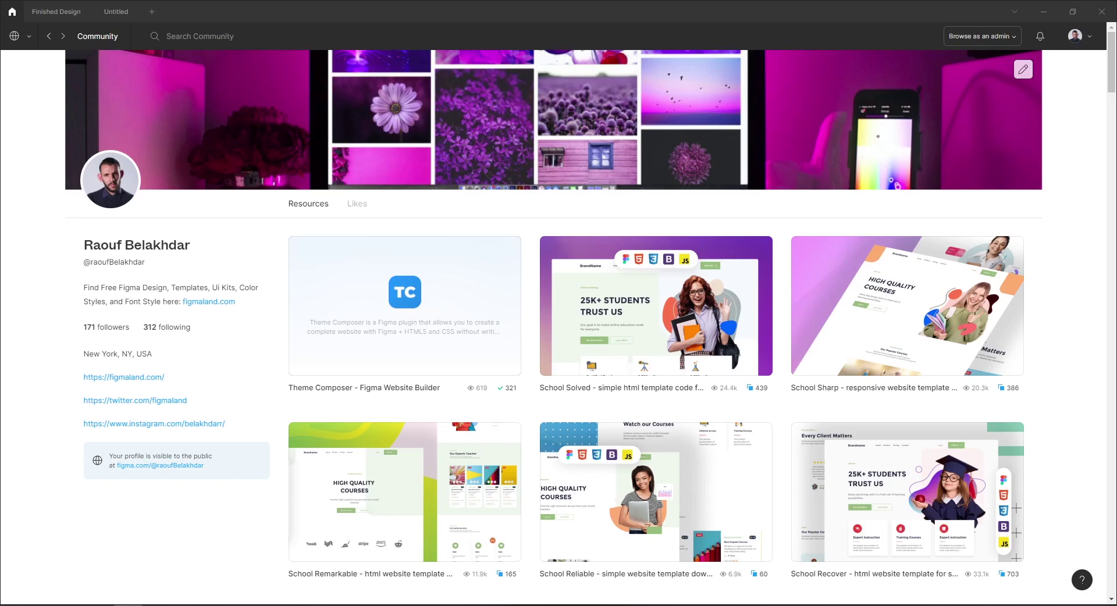
Open the Theme Composer – Figma Website Builder plugin page and scroll through its description
click(411, 298)
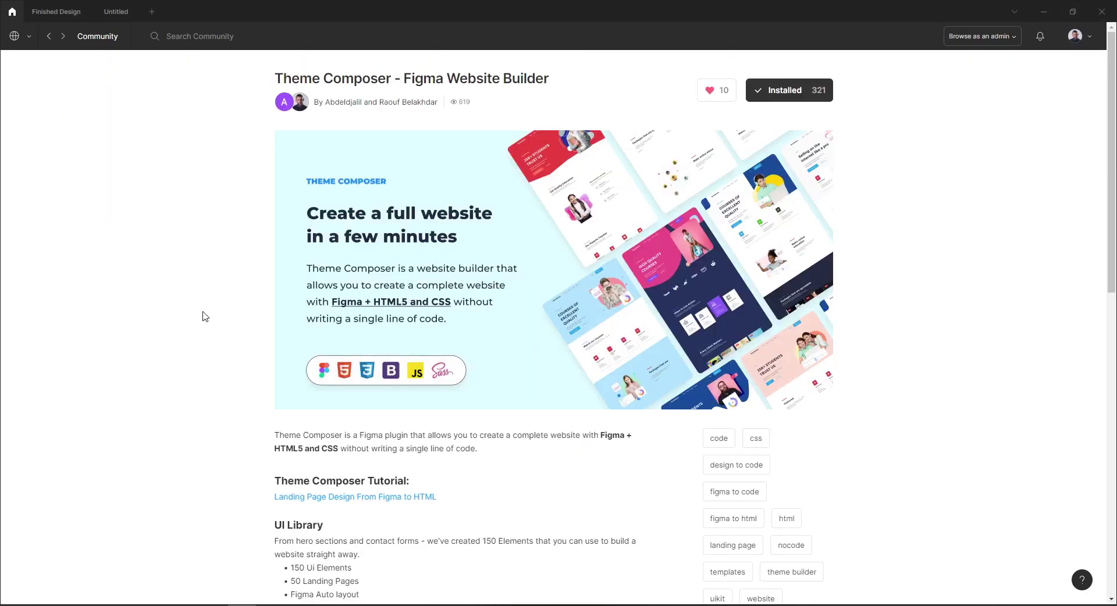
scroll(205, 317, down, 3)
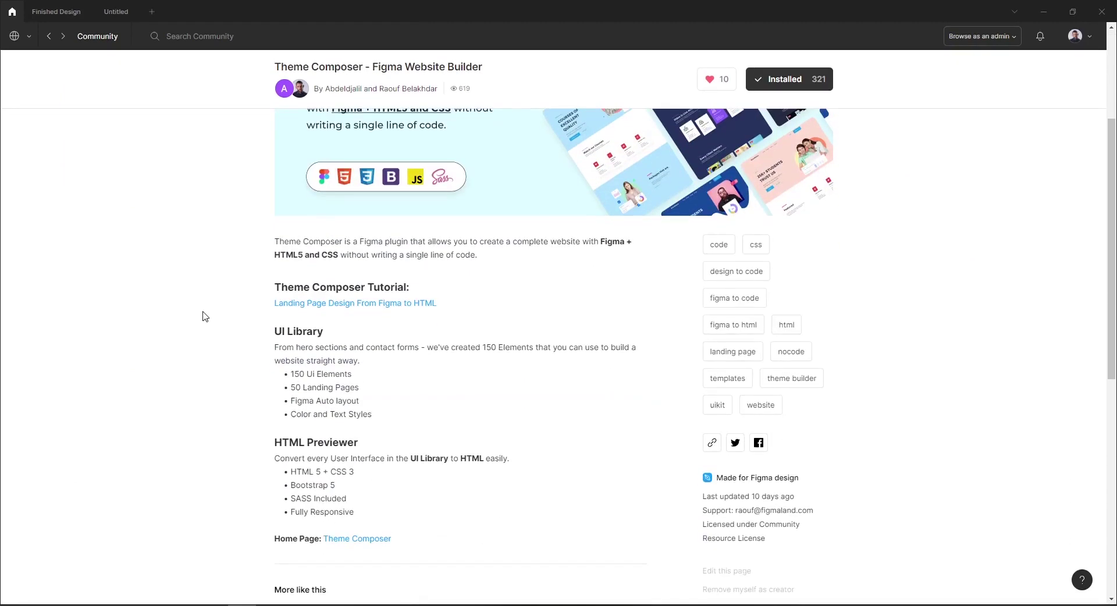
scroll(205, 317, up, 3)
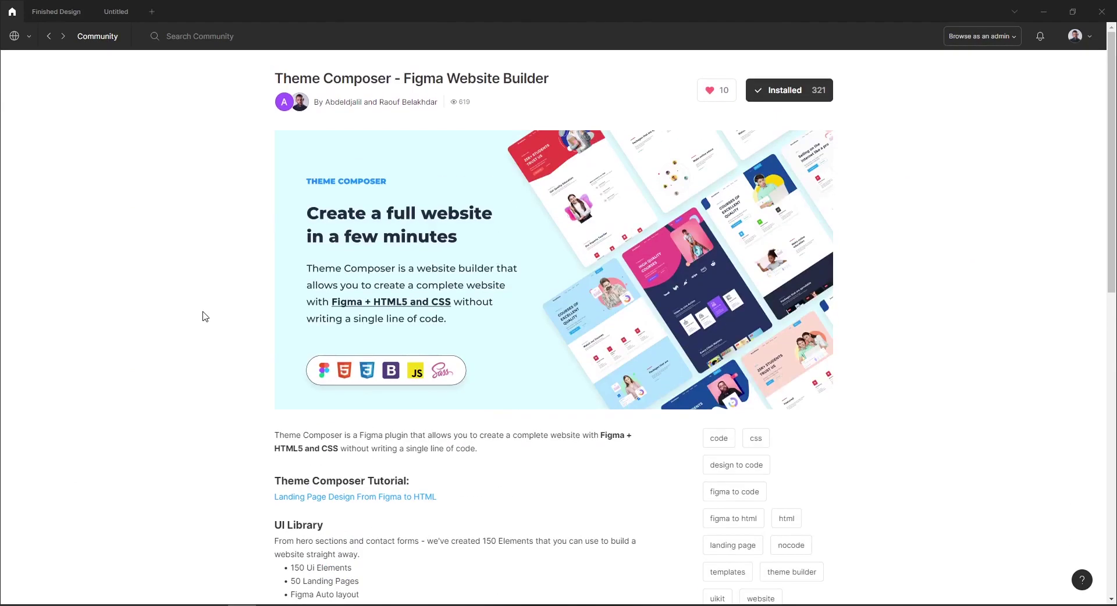
Switch to the Finished Design file, zoom in, and scroll down to its JOIN US section
click(45, 8)
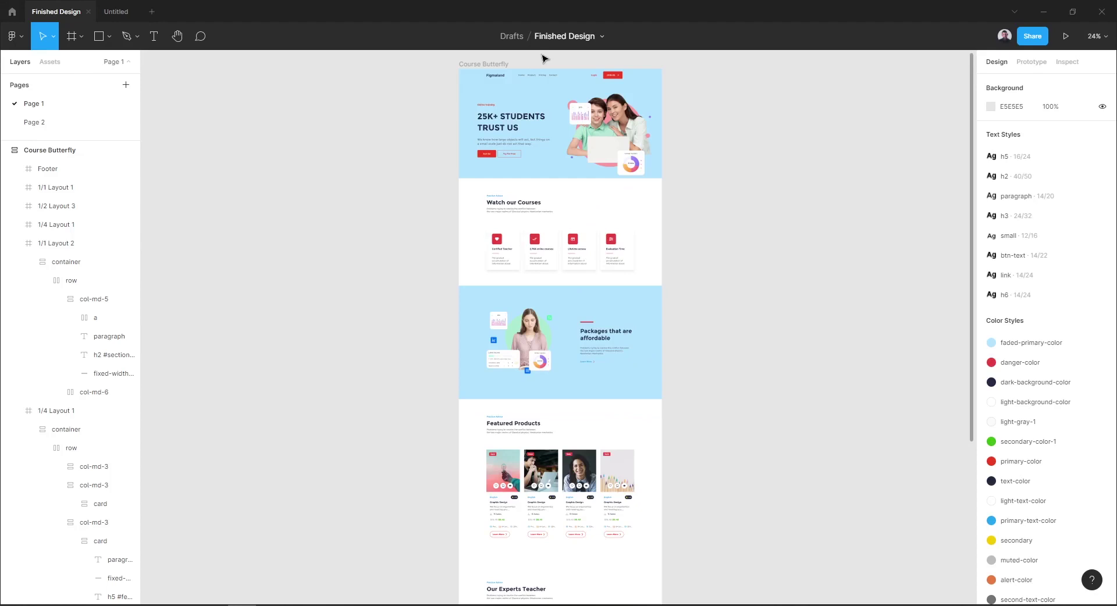
scroll(544, 58, up, 5)
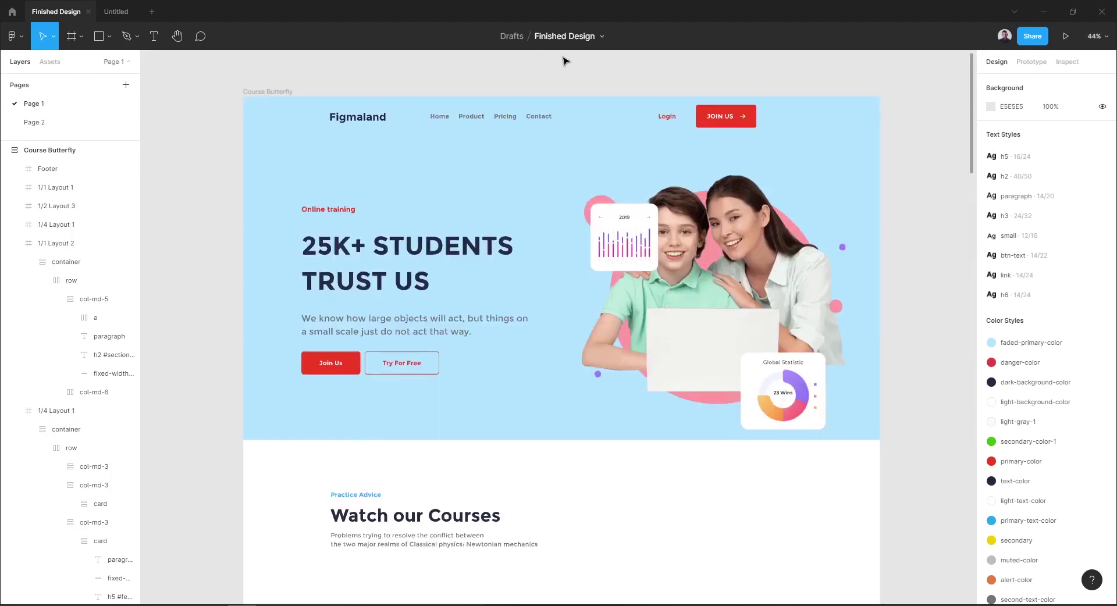
scroll(563, 60, up, 1)
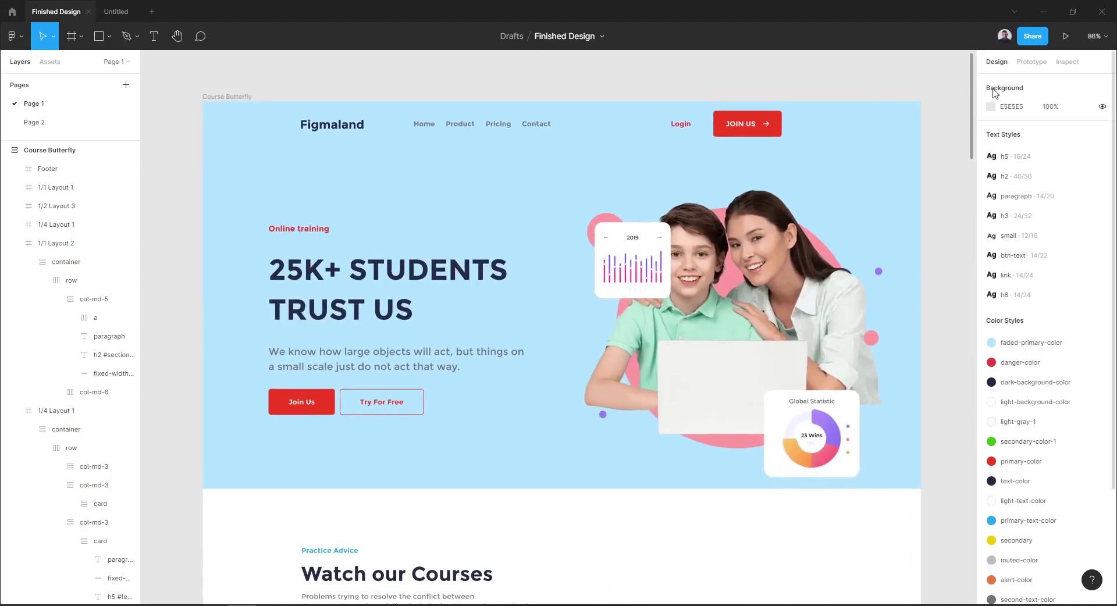
drag(972, 74, 955, 464)
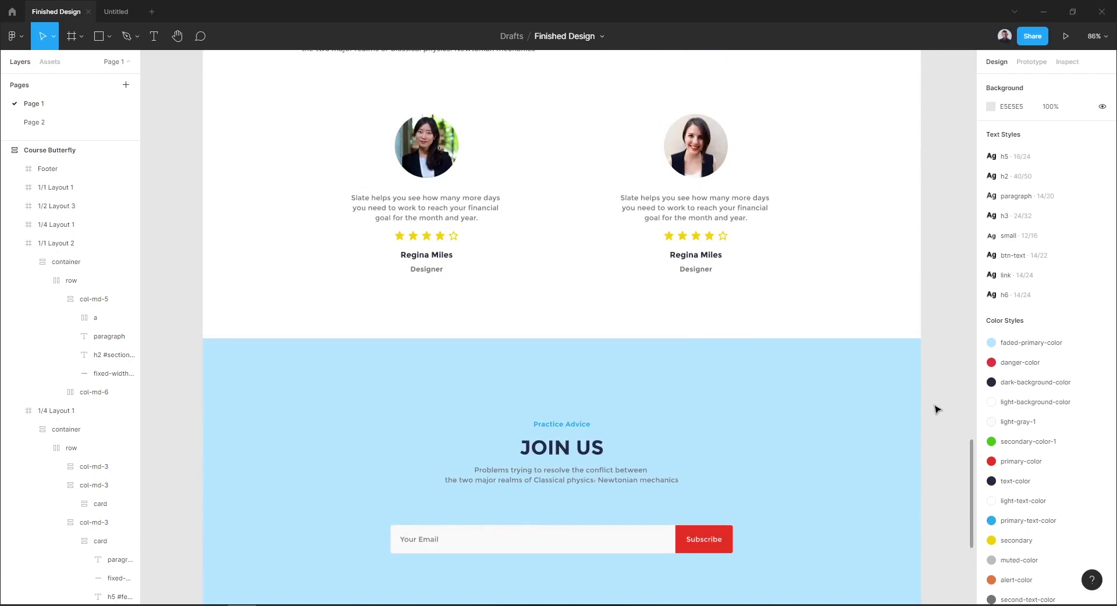
mouse_move(185, 605)
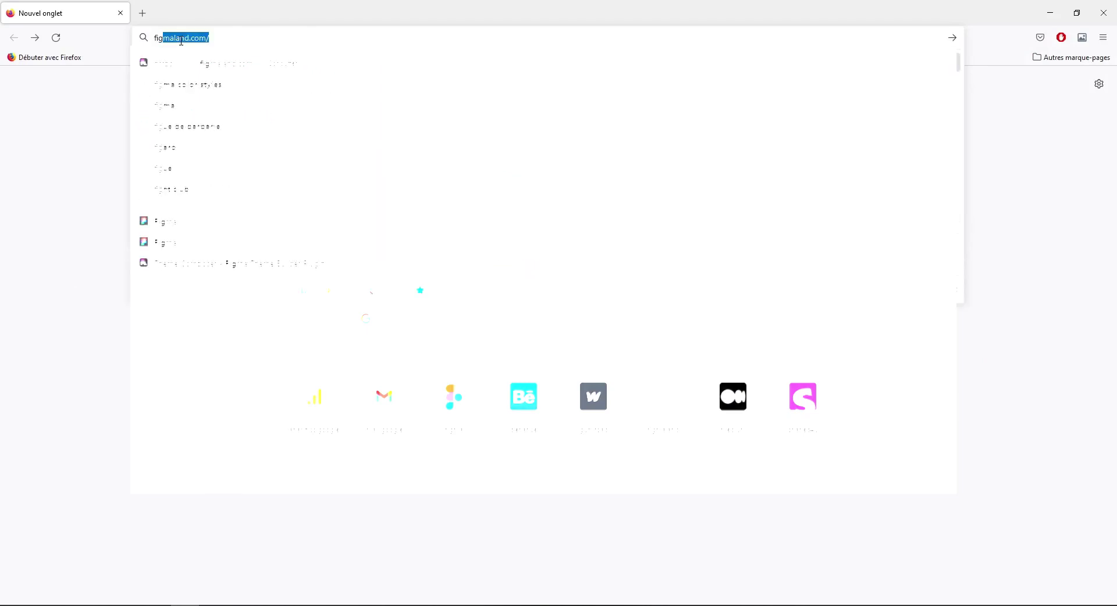
Go to figma.com/community, search 'theme composer', and show only plugin results
text(.com)
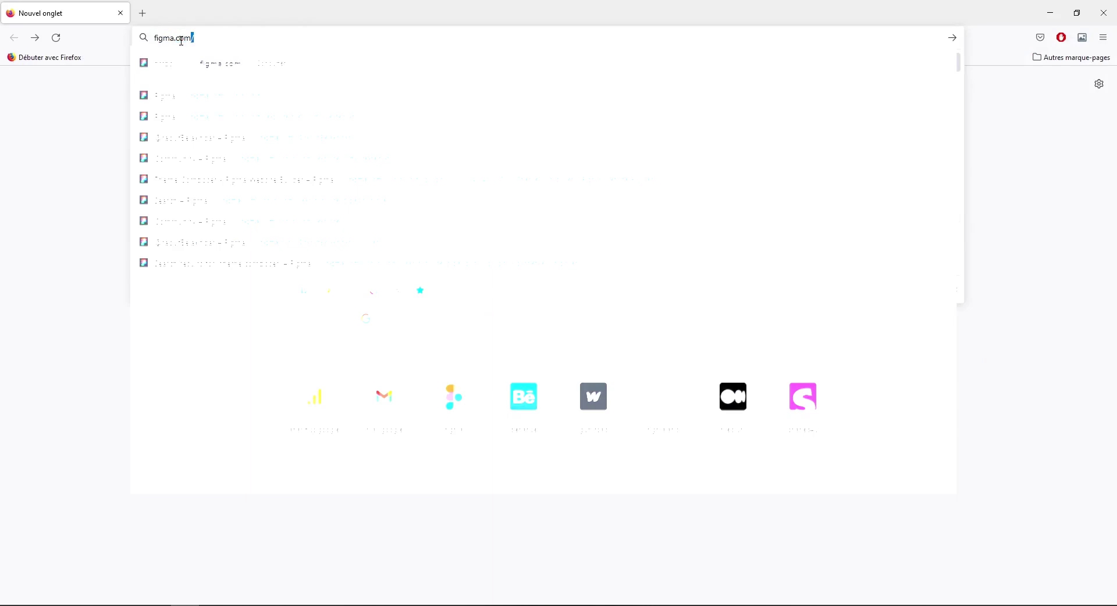
text(/commu)
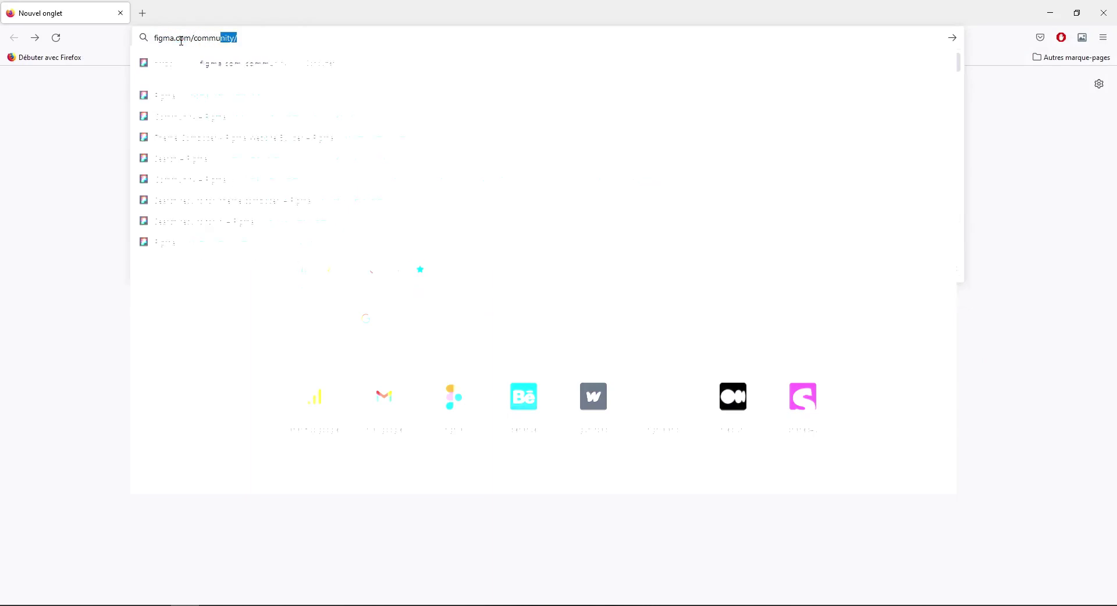
key(Return)
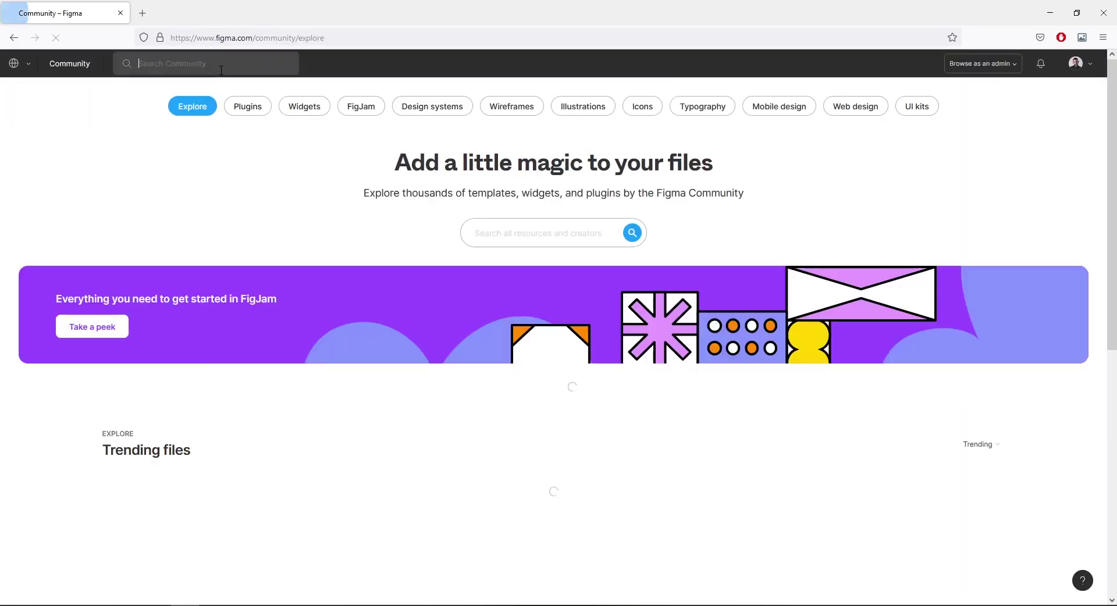
text(theme)
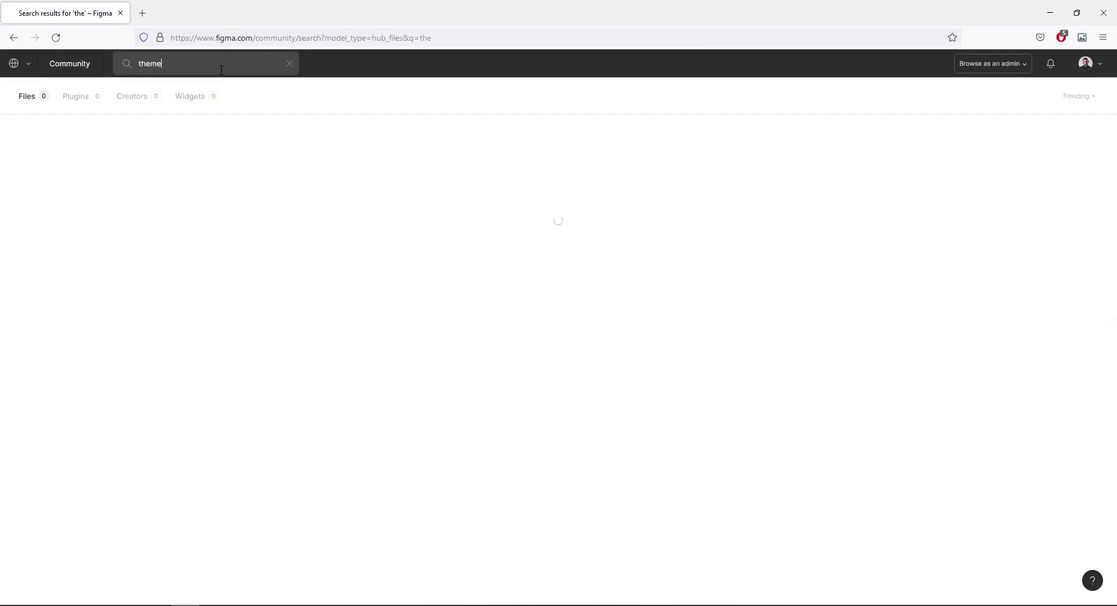
text( composer)
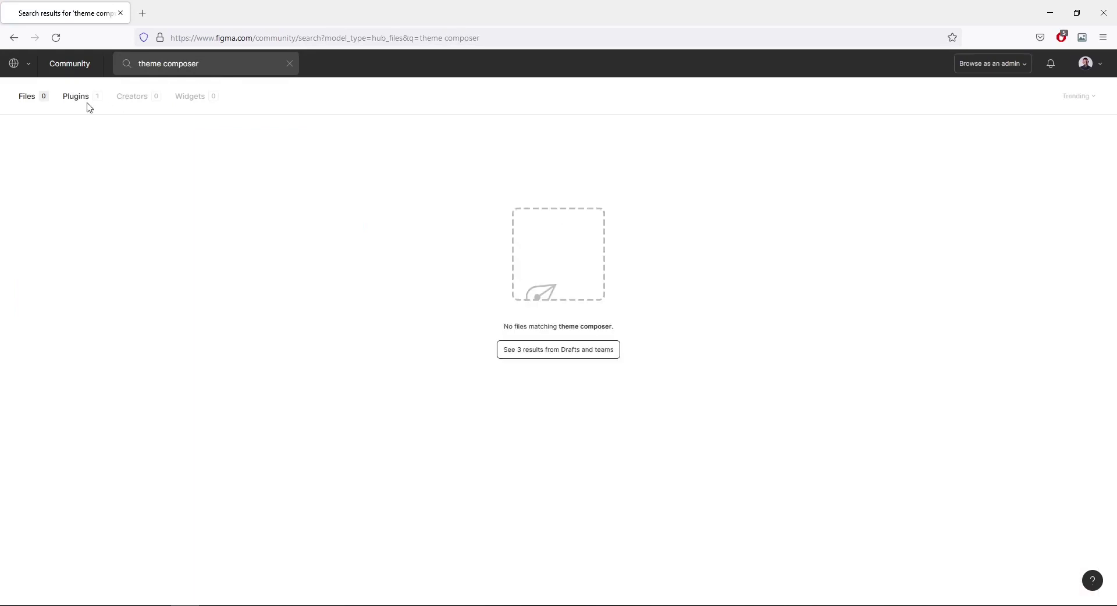
click(86, 103)
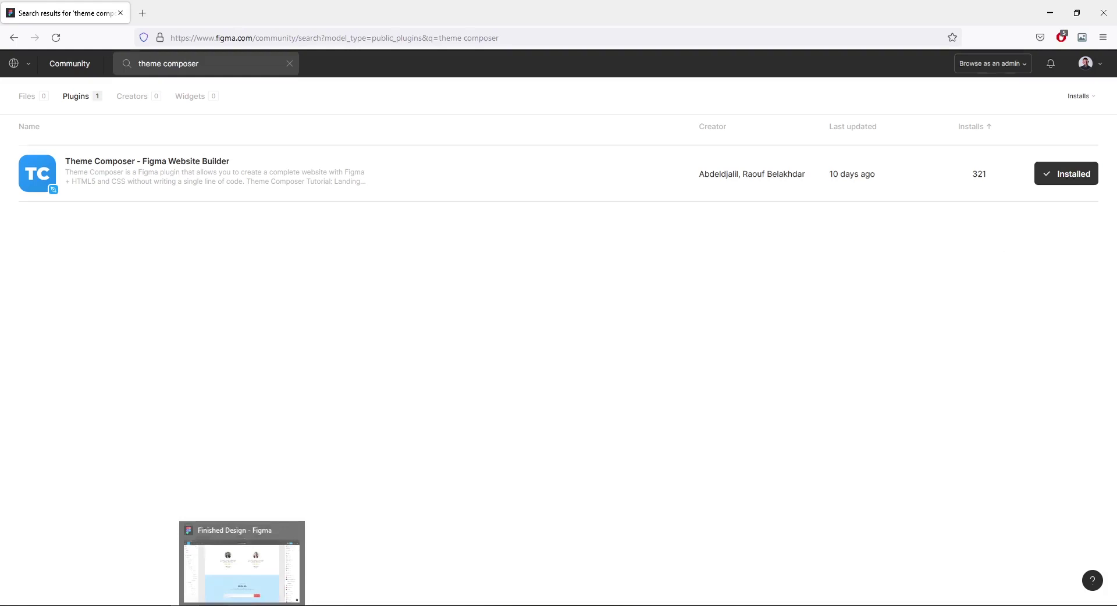
Back in Figma, create a new blank design file in a new tab
click(241, 567)
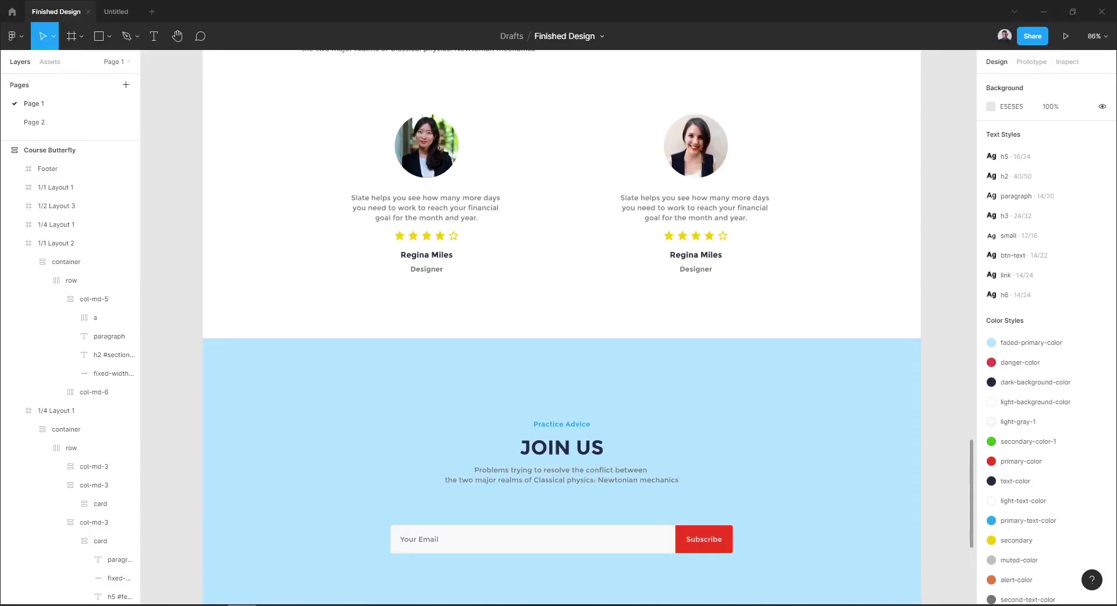
click(151, 11)
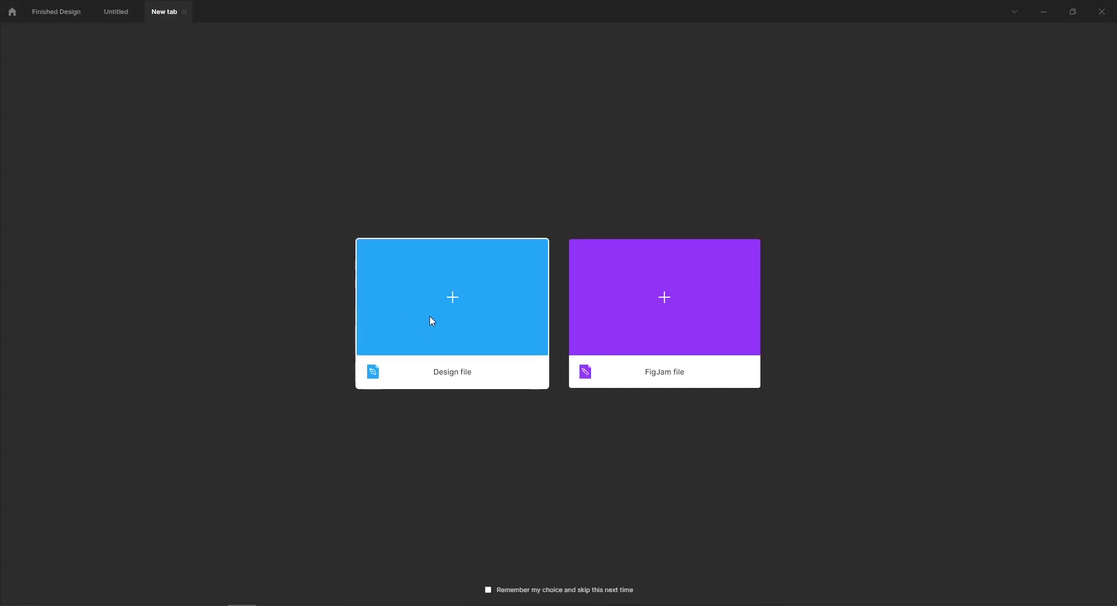
click(432, 321)
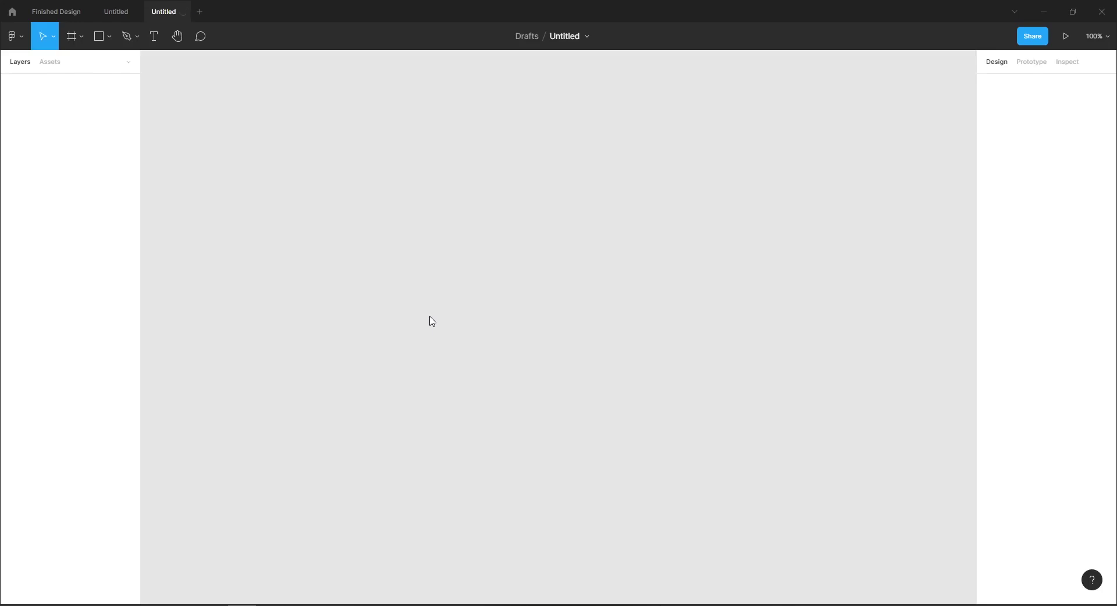
Launch the Theme Composer UI Library plugin from the canvas menu and move its window up-left
right_click(260, 161)
mouse_move(320, 233)
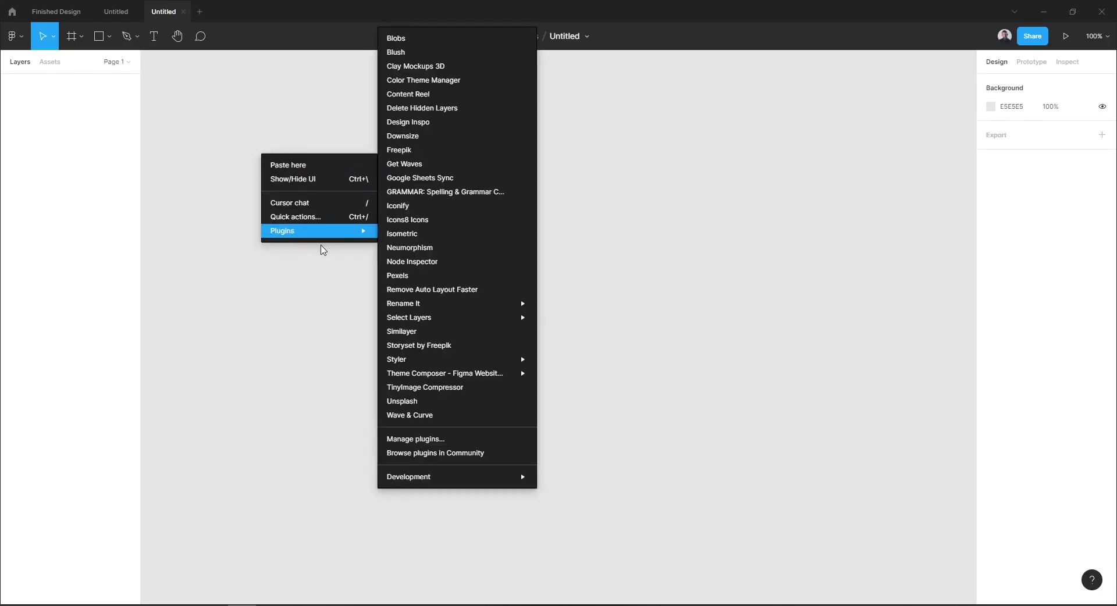
mouse_move(466, 365)
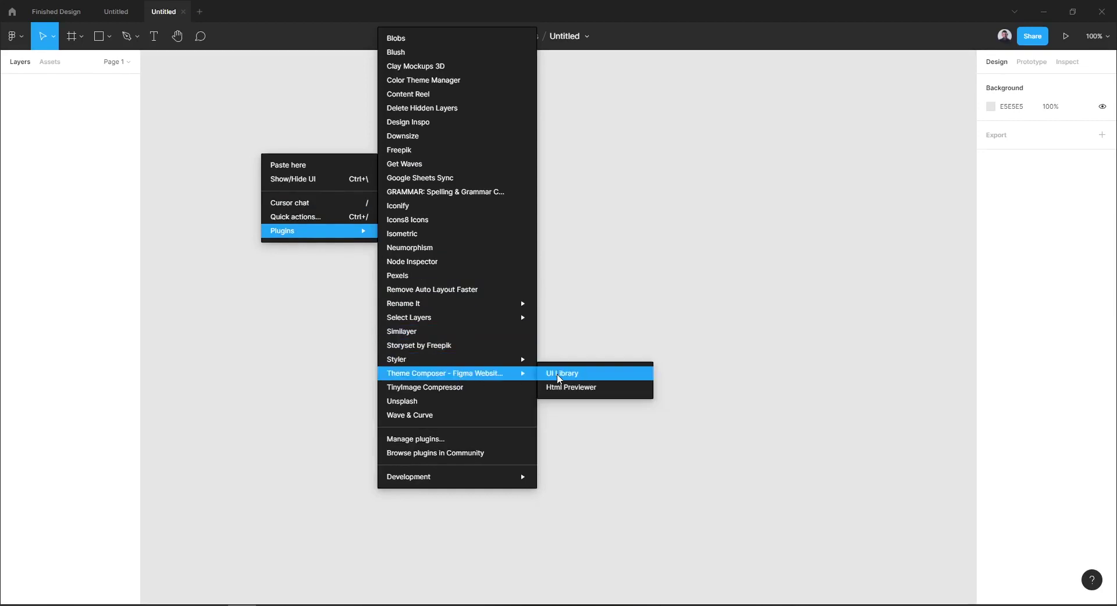
click(559, 378)
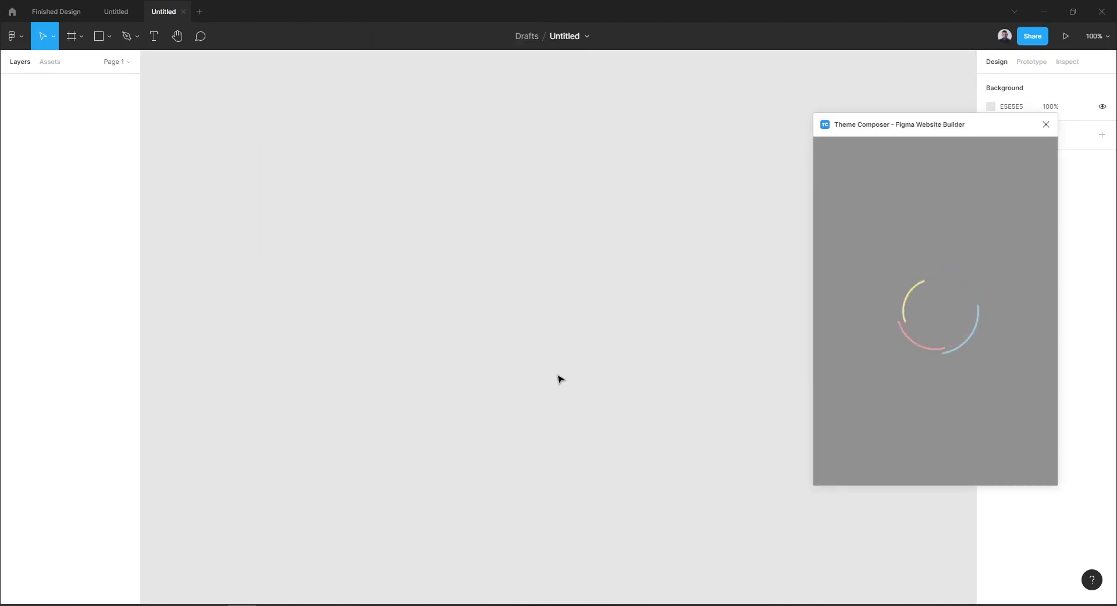
drag(928, 125, 833, 87)
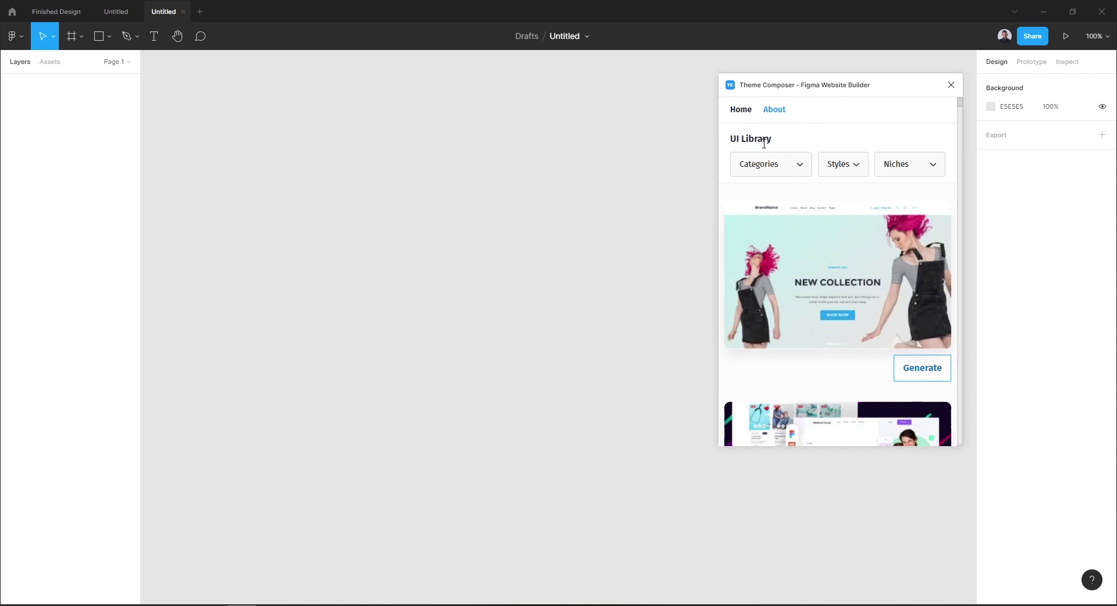
Filter templates to the landing page category and course niche, then generate the course template
click(778, 169)
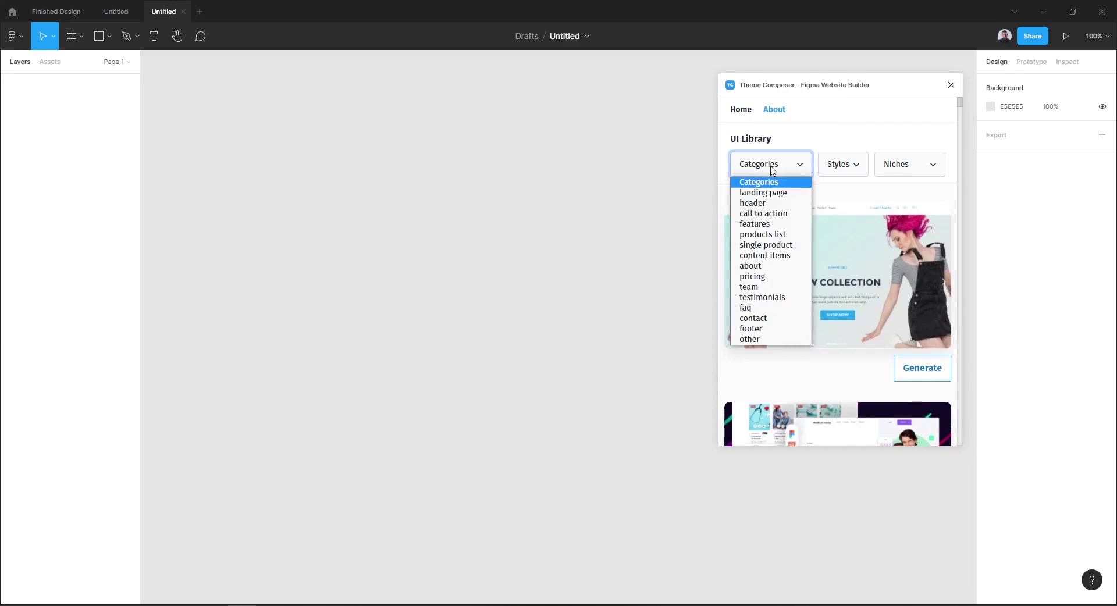
click(776, 193)
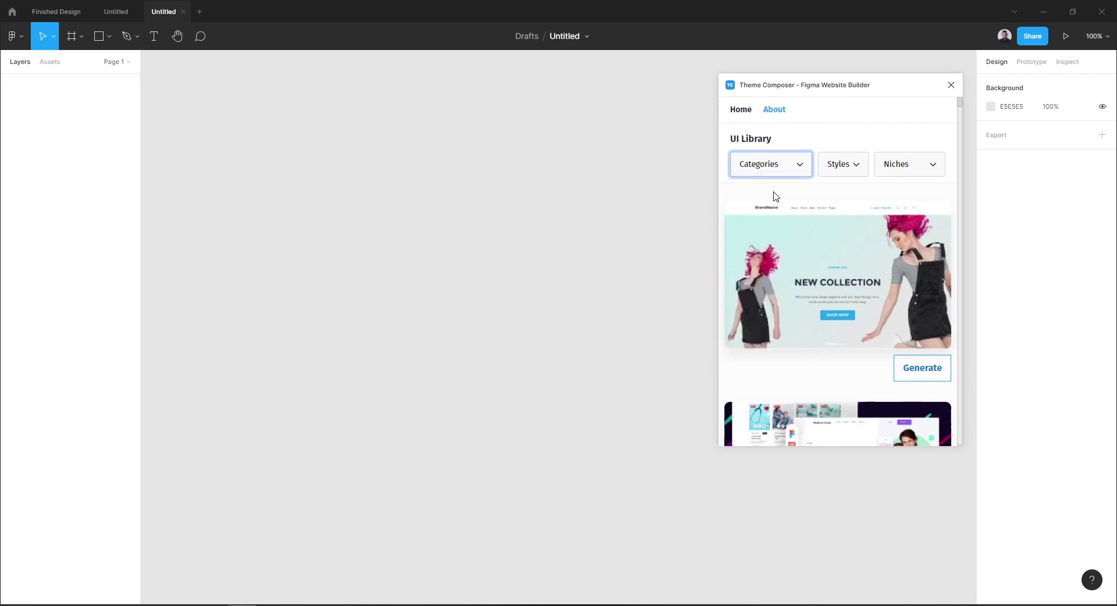
click(921, 170)
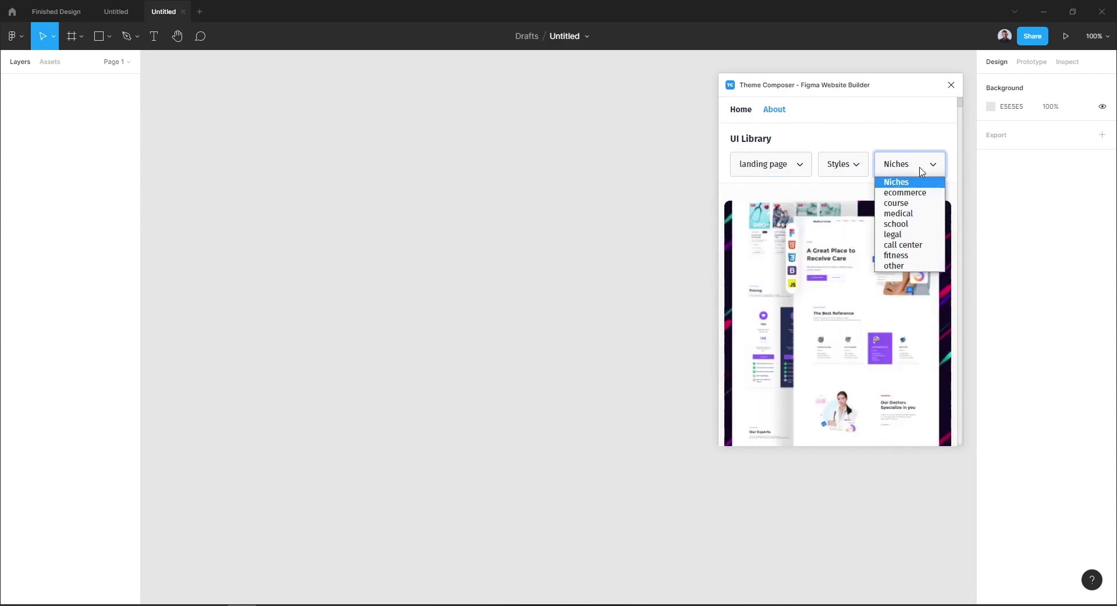
click(889, 205)
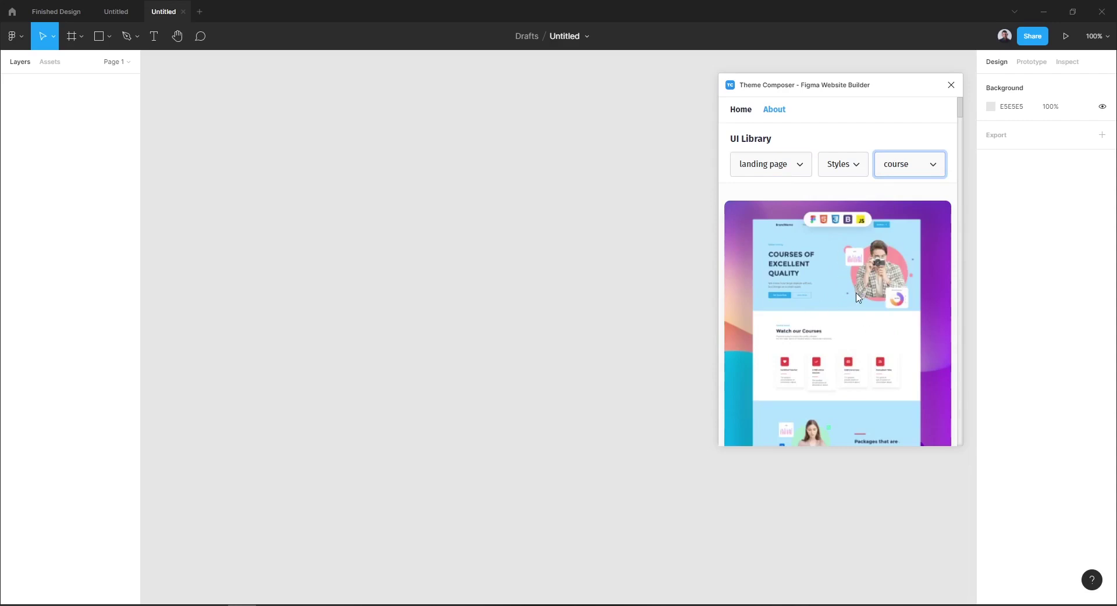
scroll(846, 279, down, 2)
scroll(820, 244, down, 2)
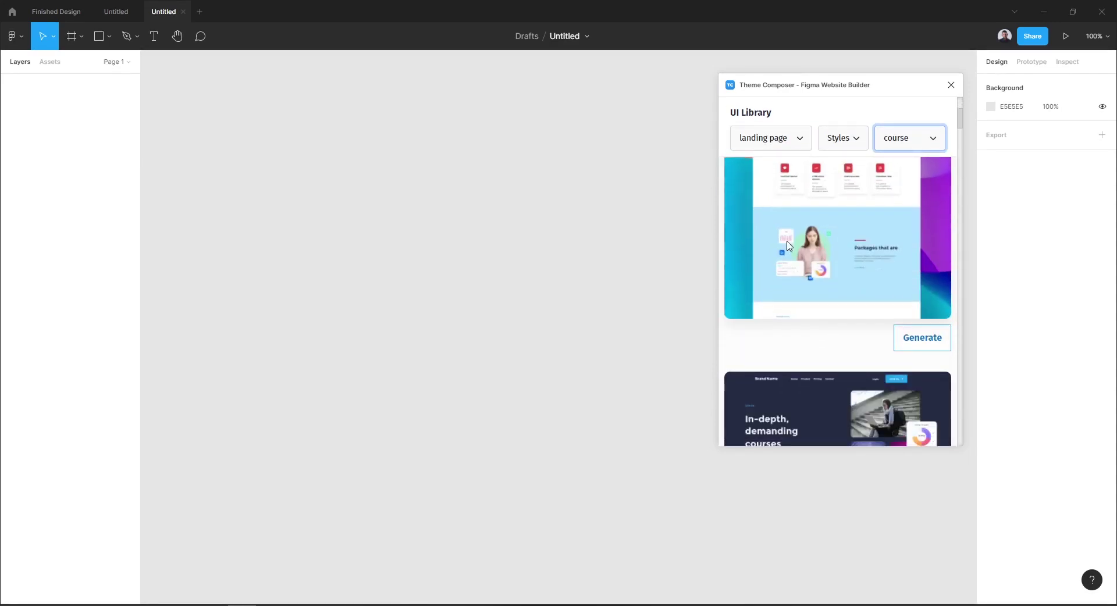
click(922, 340)
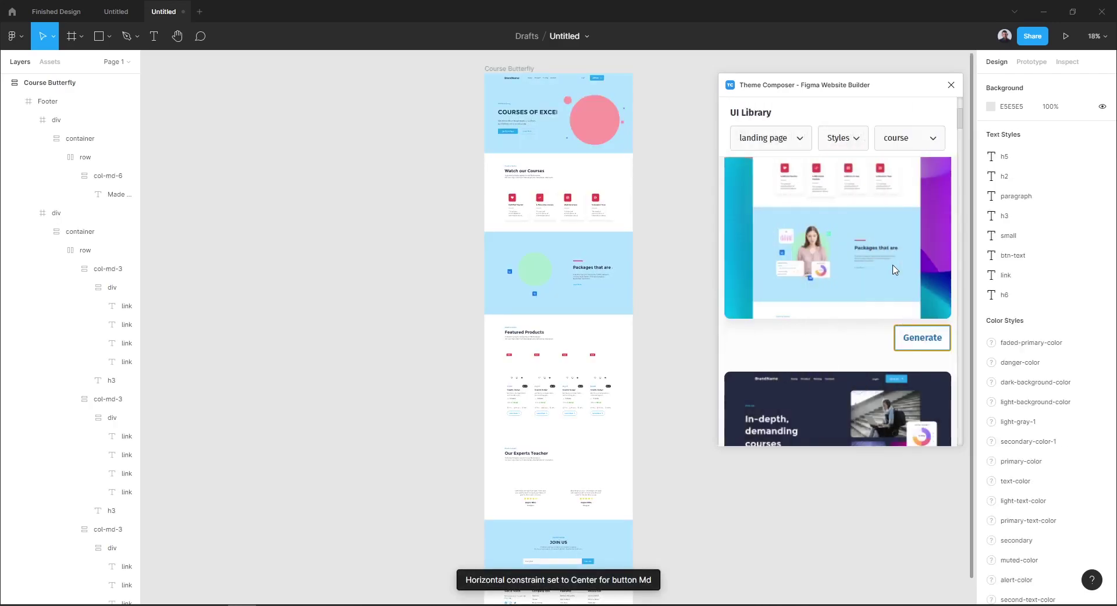
Close the plugin, zoom into the hero, and rename the brand text to 'Figmaland'
click(950, 86)
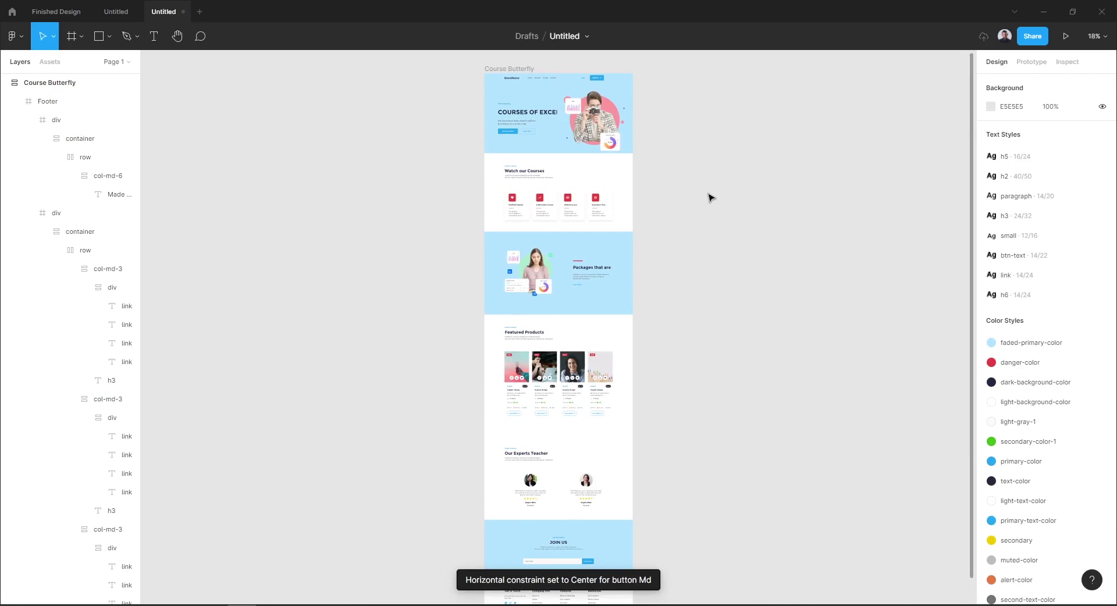
scroll(526, 72, up, 5)
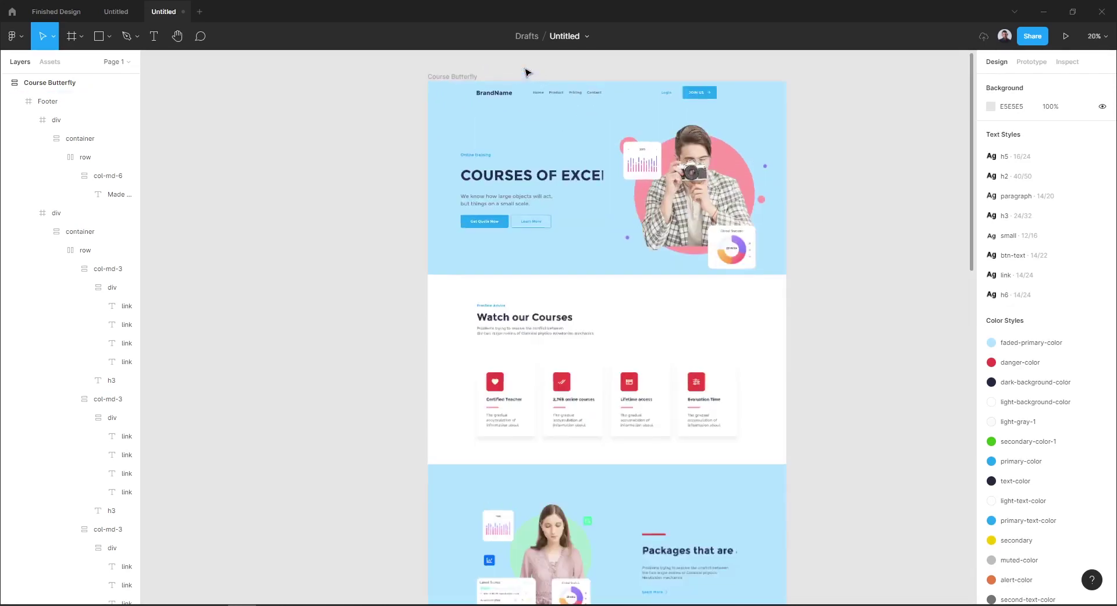
scroll(525, 72, up, 3)
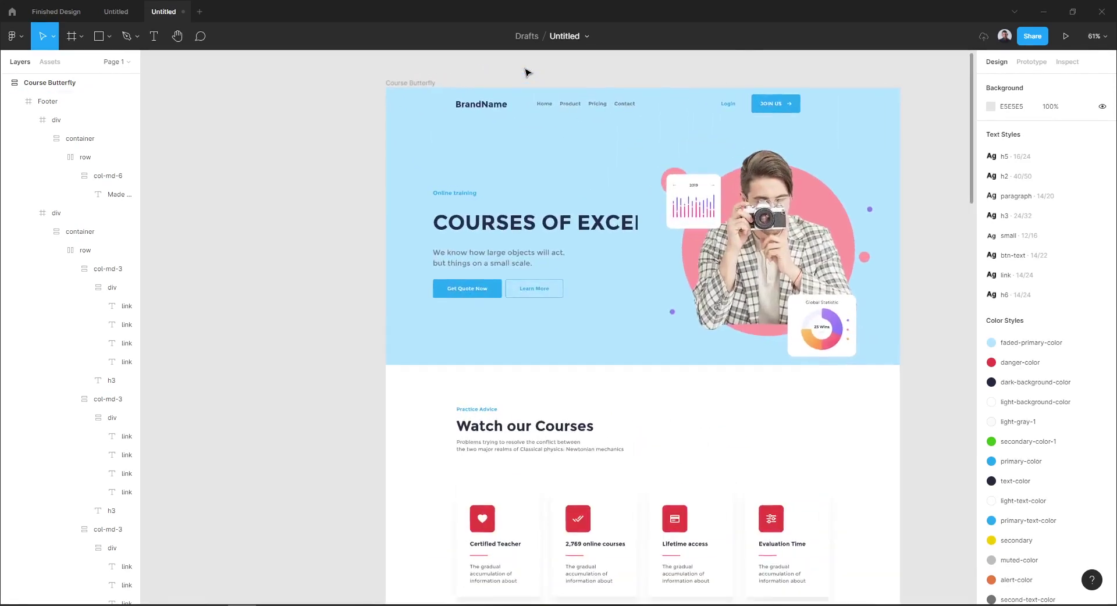
scroll(525, 72, up, 2)
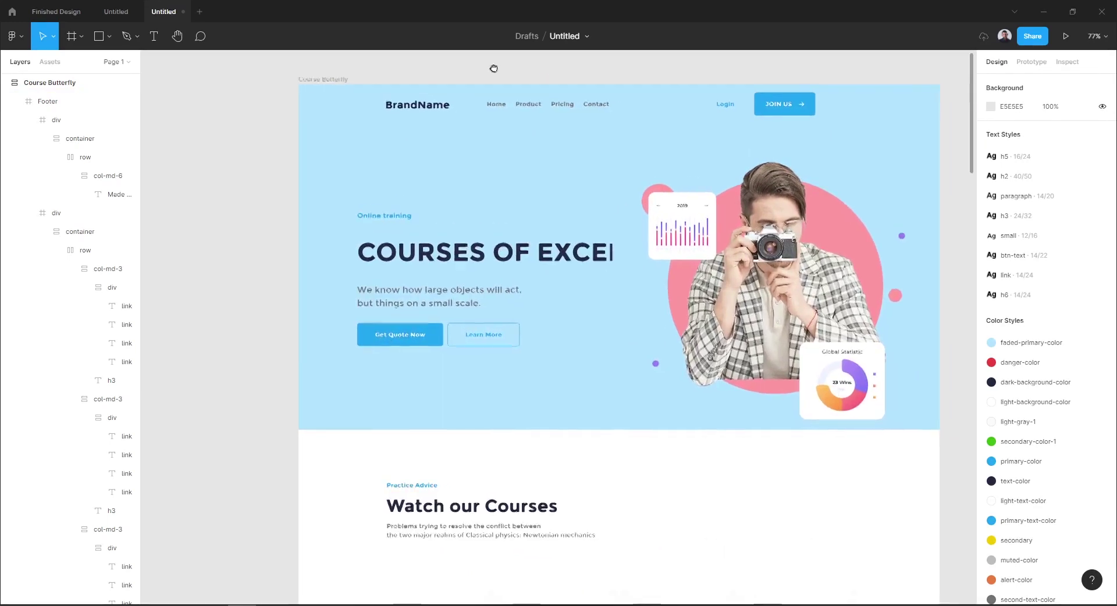
scroll(494, 68, up, 1)
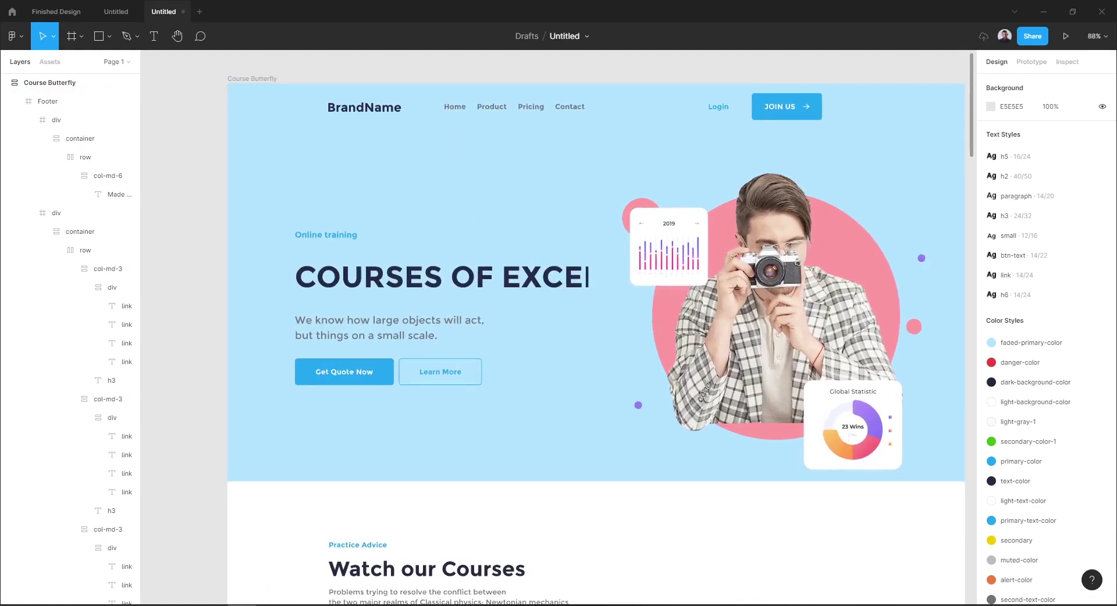
click(358, 105)
double_click(353, 108)
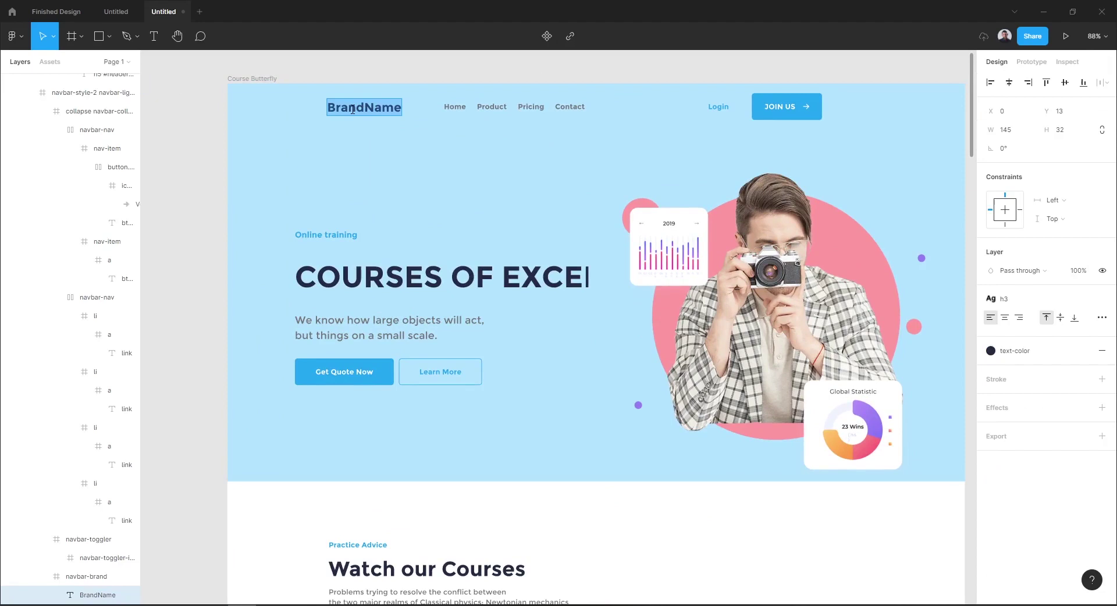
text(Figma)
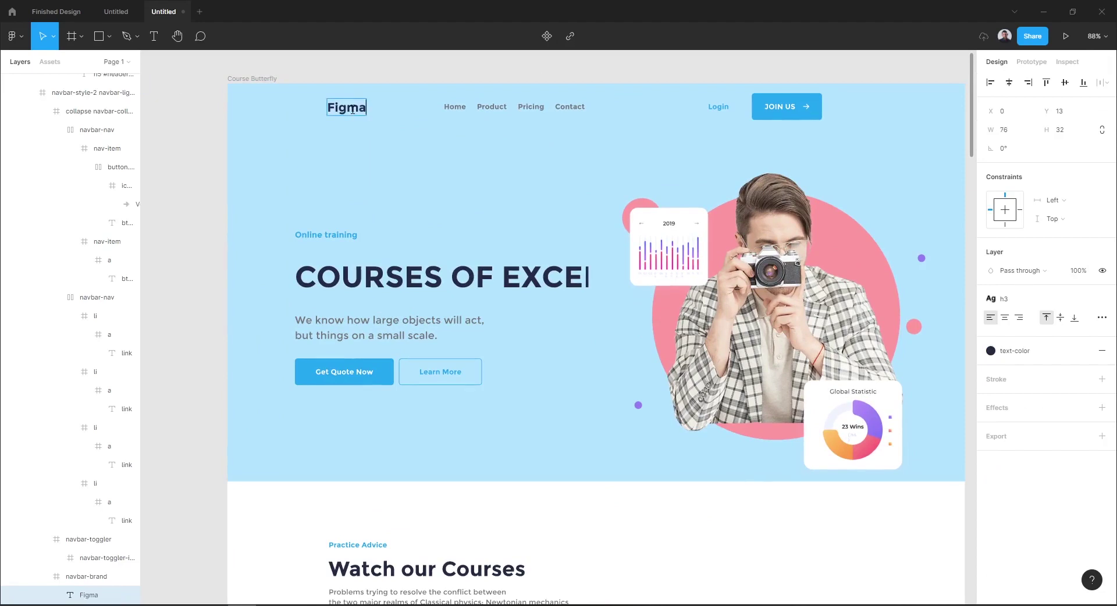
text(land)
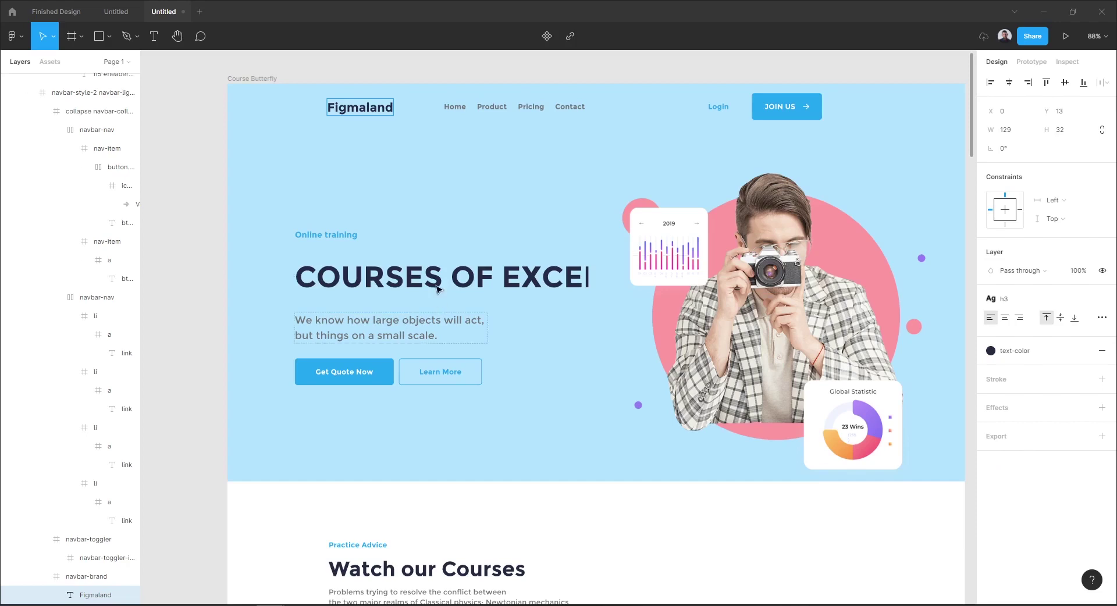
Paste the new headline '25K+ STUDENTS TRUST US' and the longer subtitle into the hero
click(417, 277)
text(25K+ STUDENTS TR)
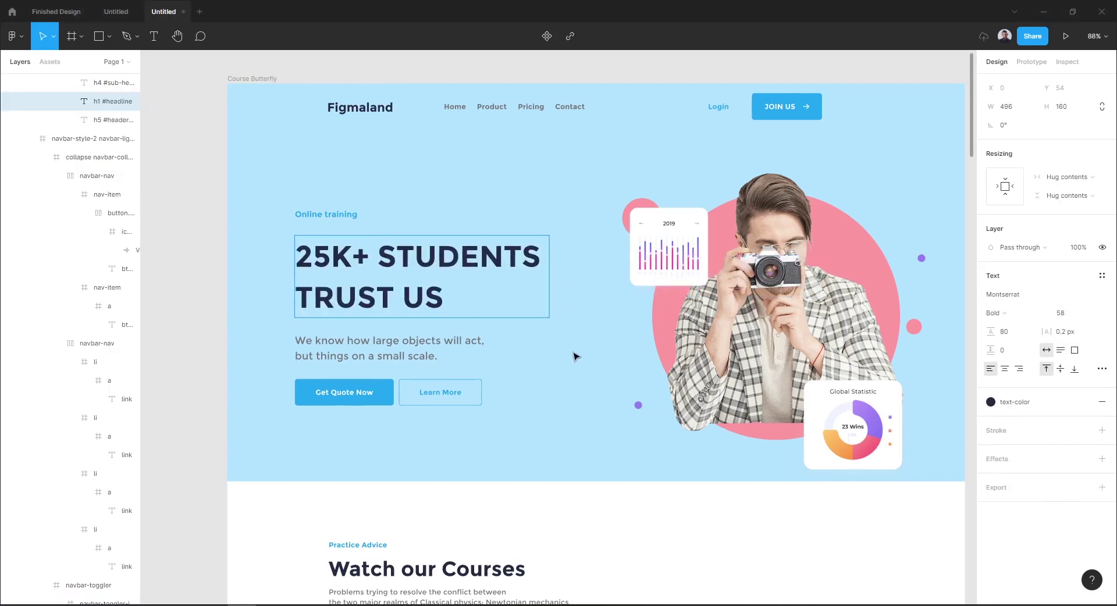
key(Escape)
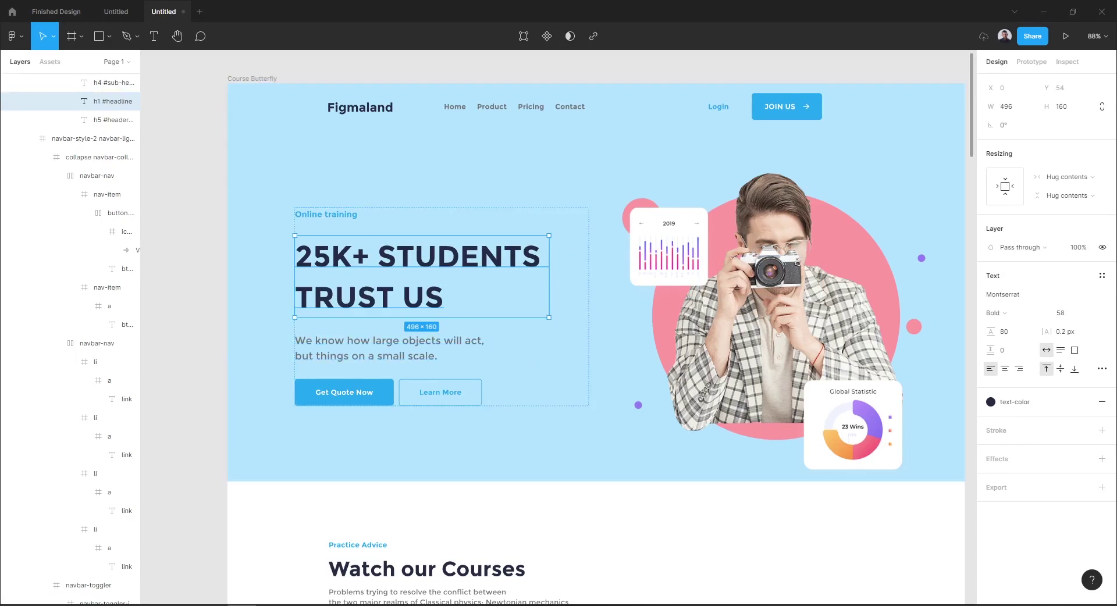
double_click(353, 351)
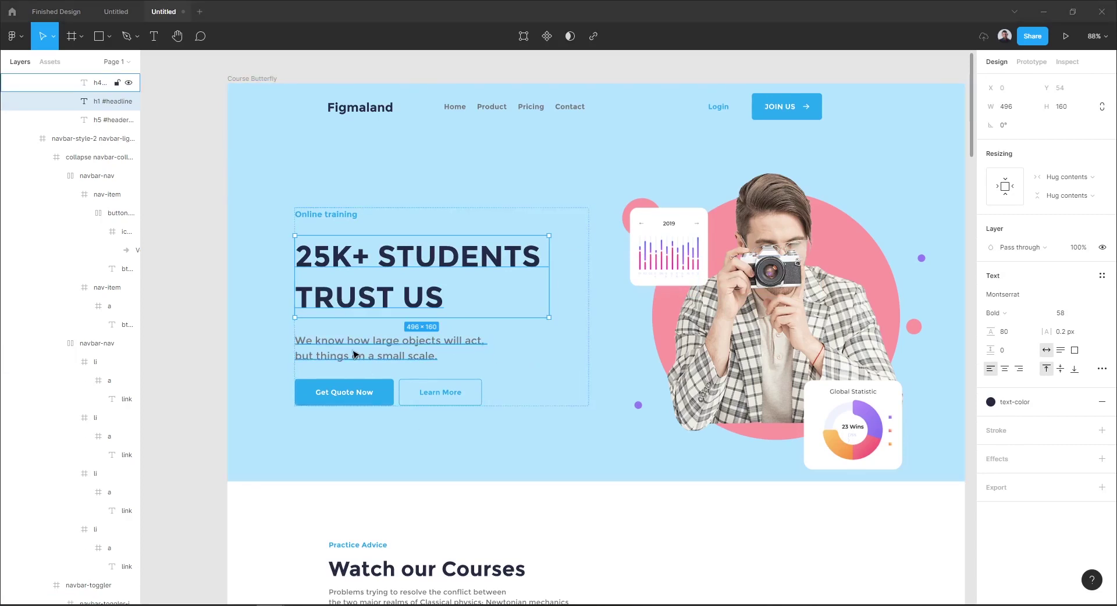
key(ctrl+v)
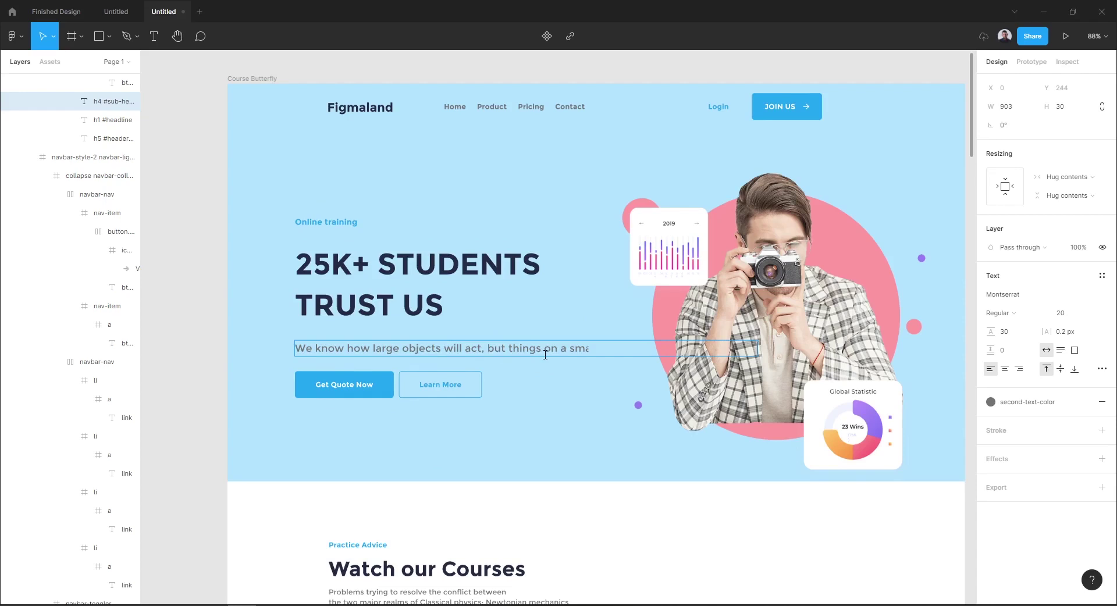
key(Escape)
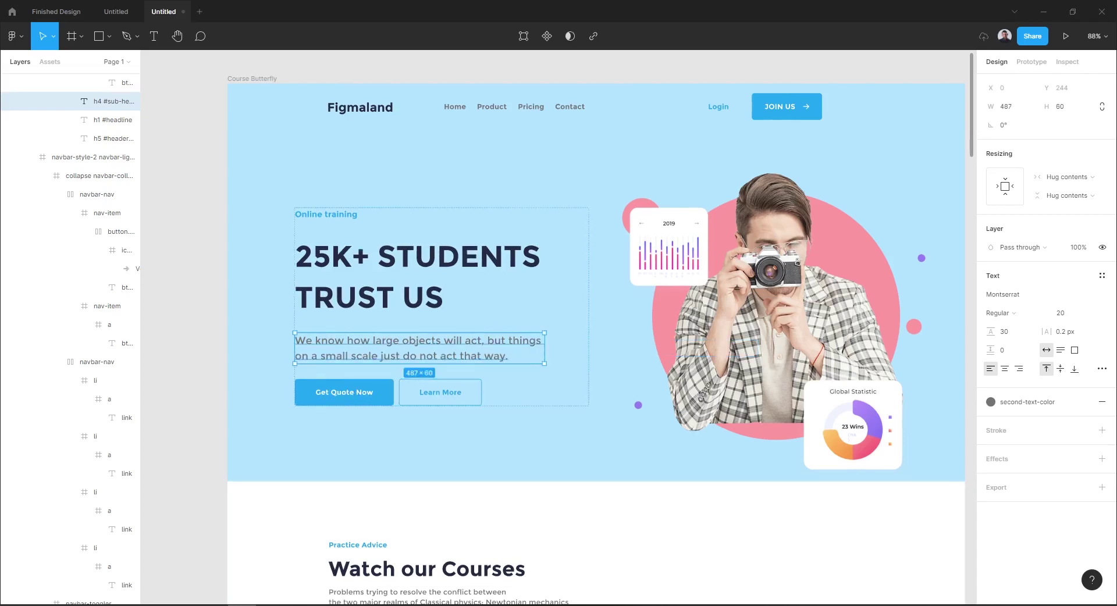
Relabel the hero buttons 'Join Us' and 'Try For Free'
double_click(336, 396)
text(Join Us)
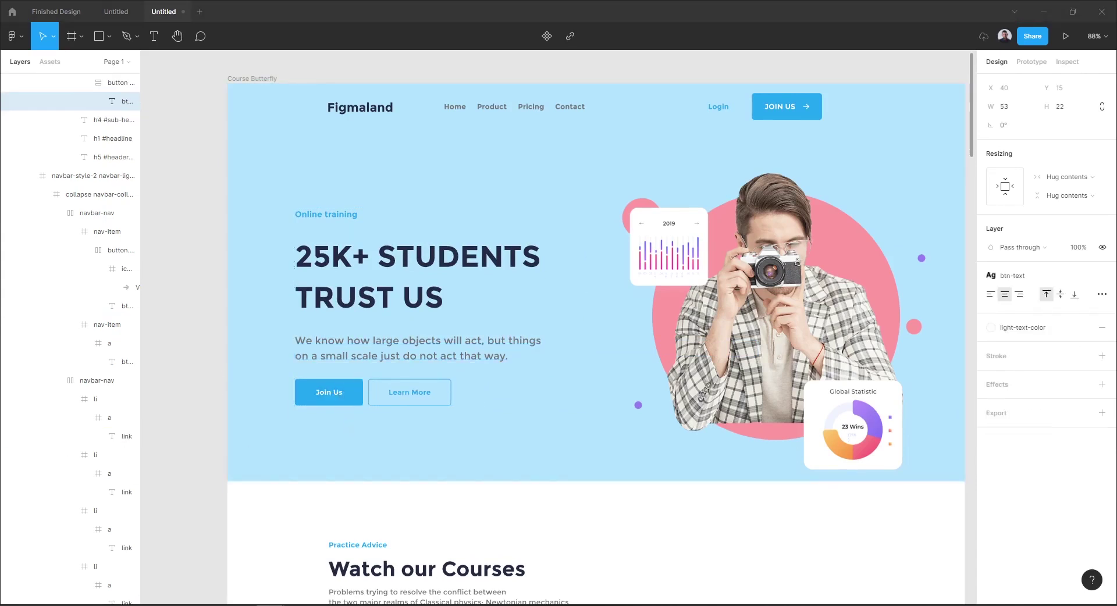
double_click(404, 391)
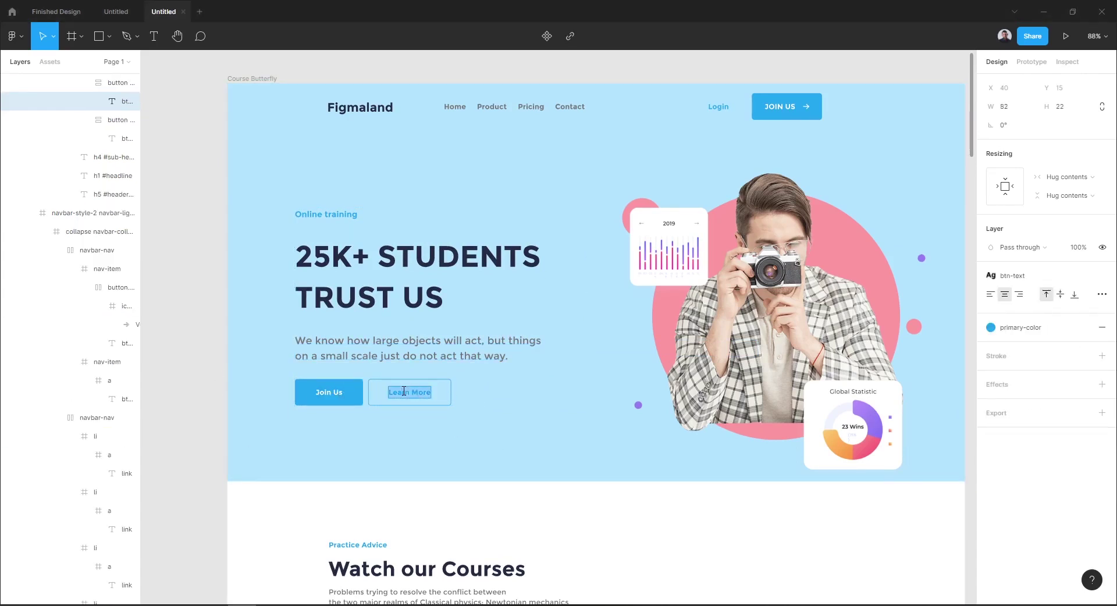
text(Try For Free)
key(Escape)
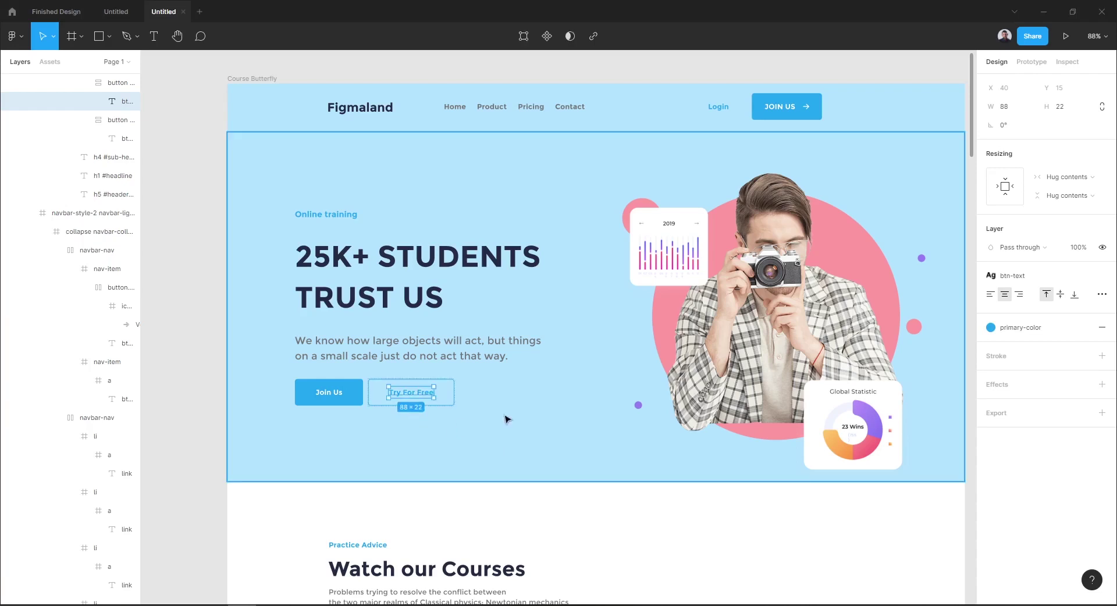
drag(610, 77, 572, 75)
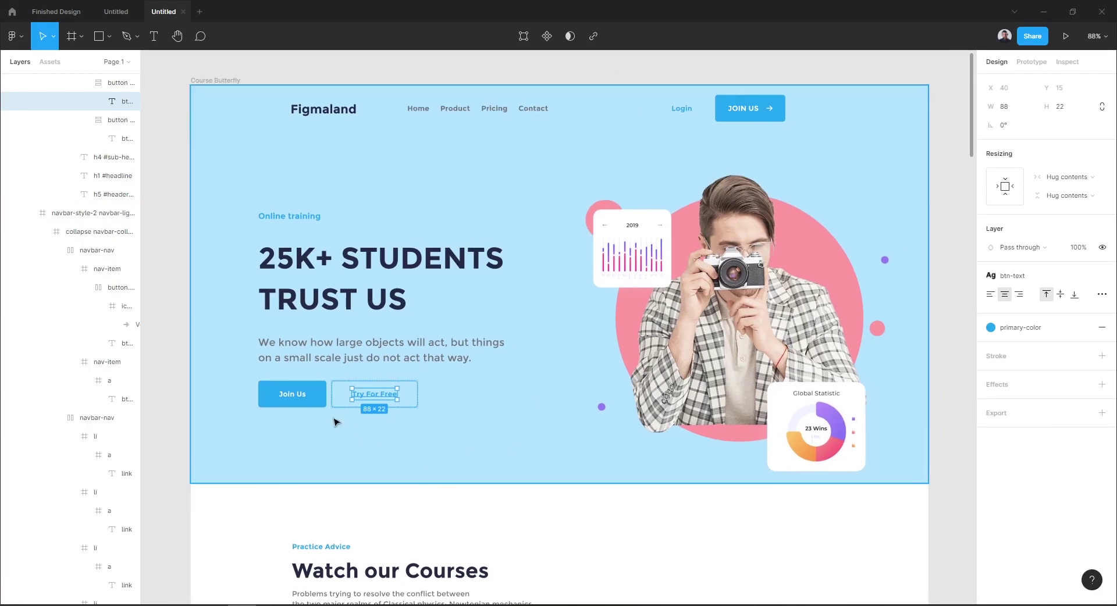
Edit the primary-color style from the Join Us button's fill, changing it from blue to red F04823
click(323, 395)
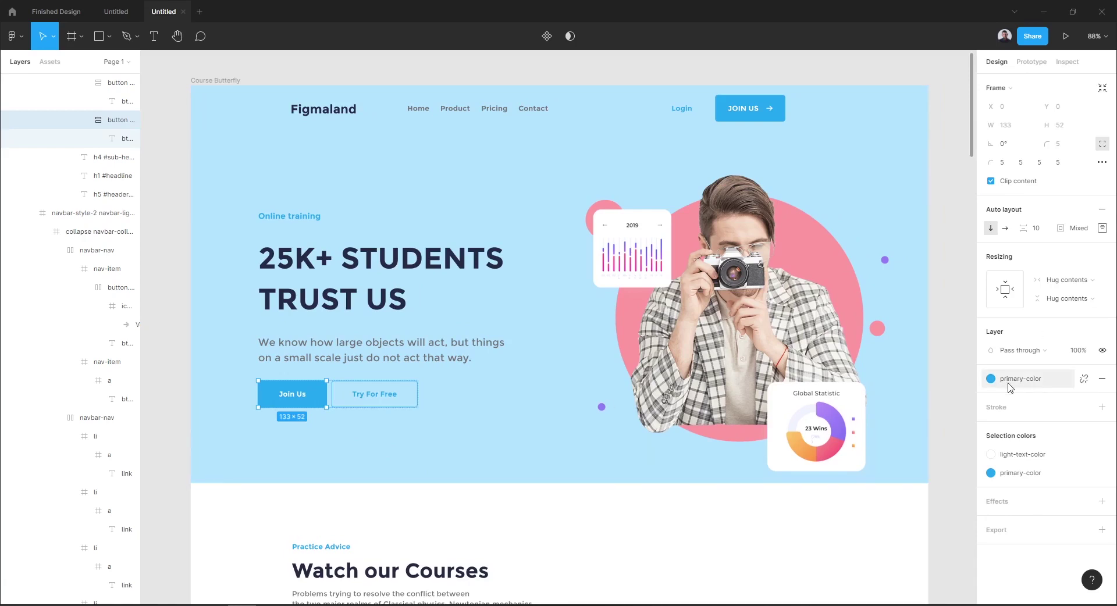
click(1038, 388)
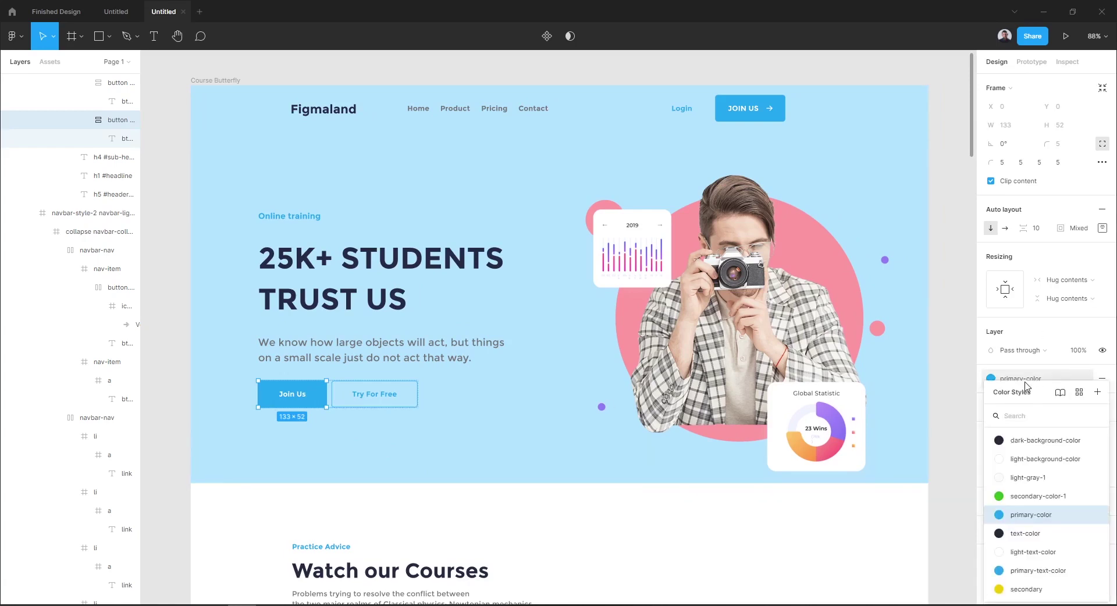
mouse_move(1096, 517)
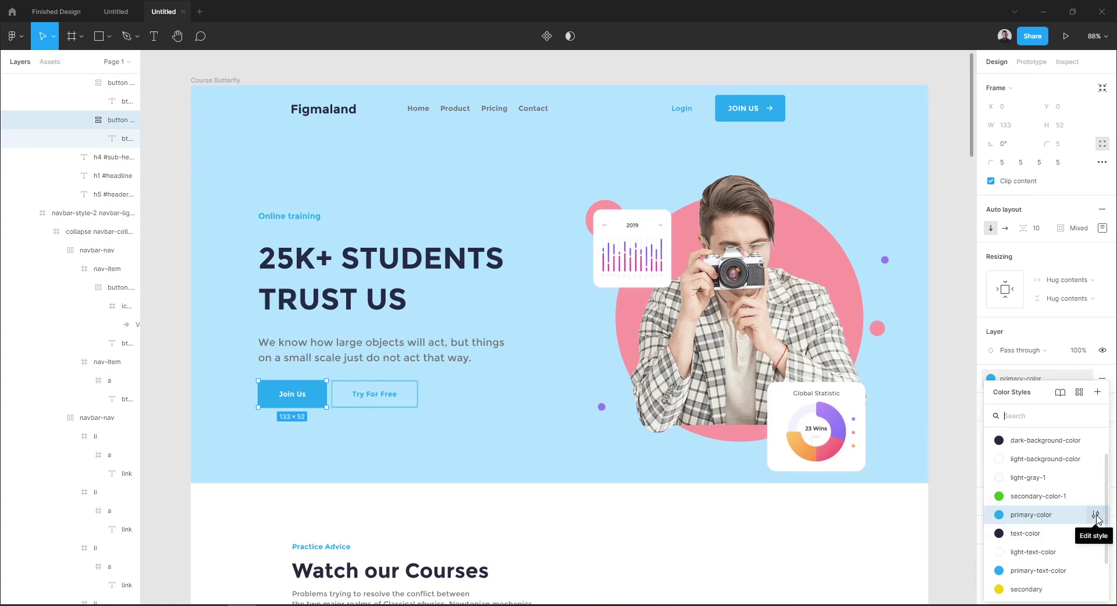
click(1096, 517)
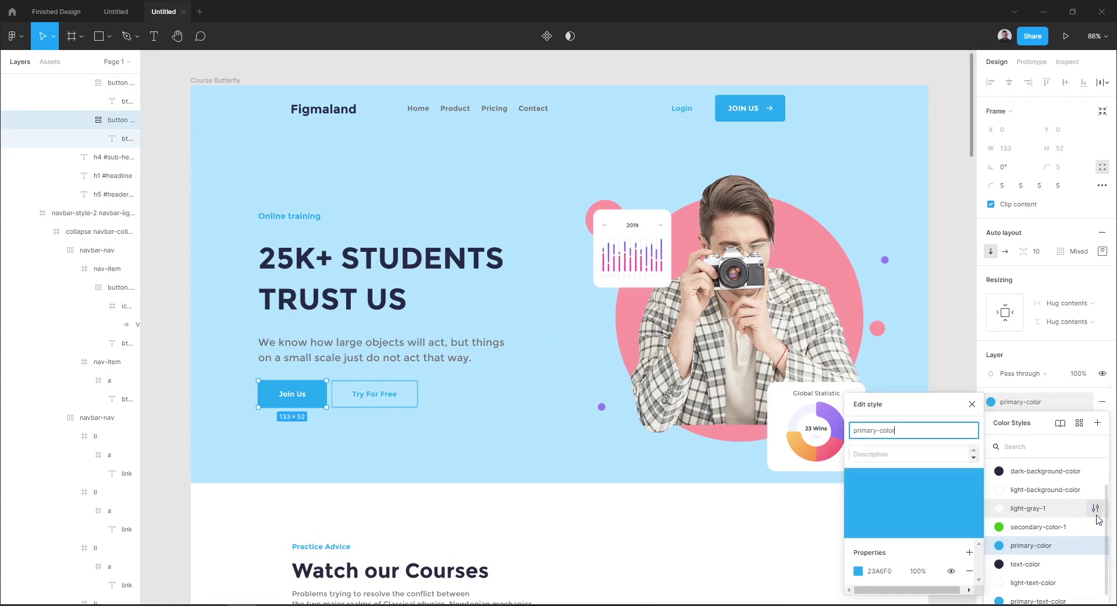
click(862, 574)
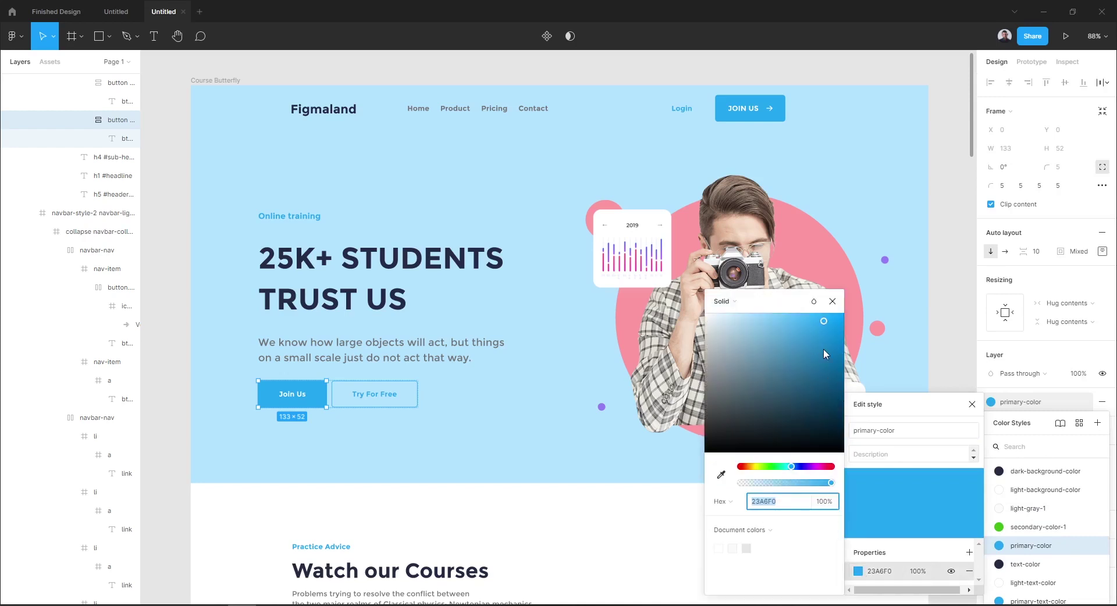
drag(789, 470, 745, 464)
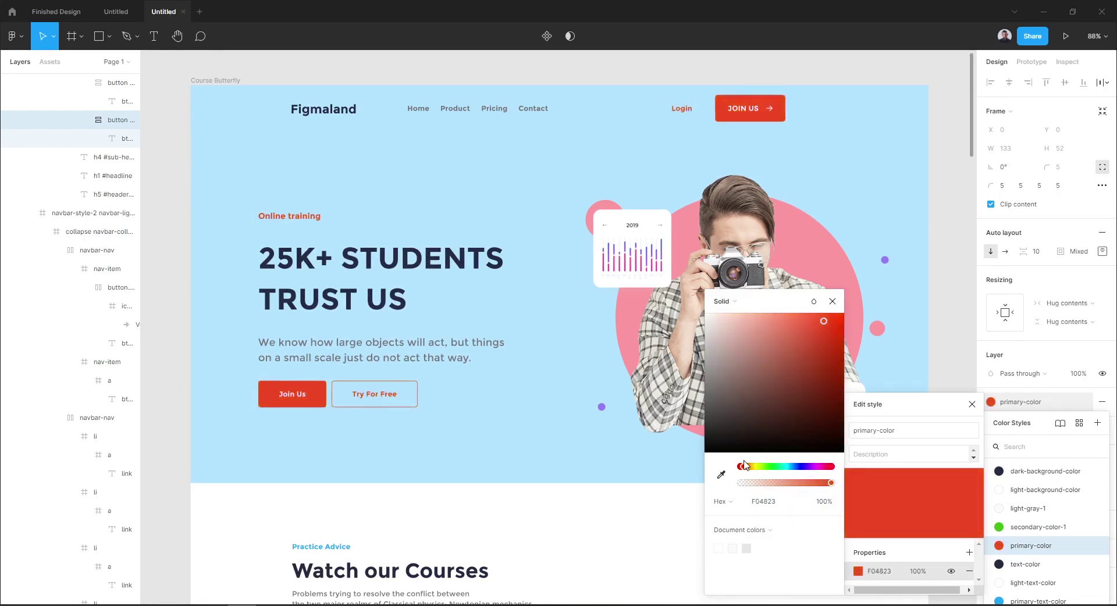
click(868, 325)
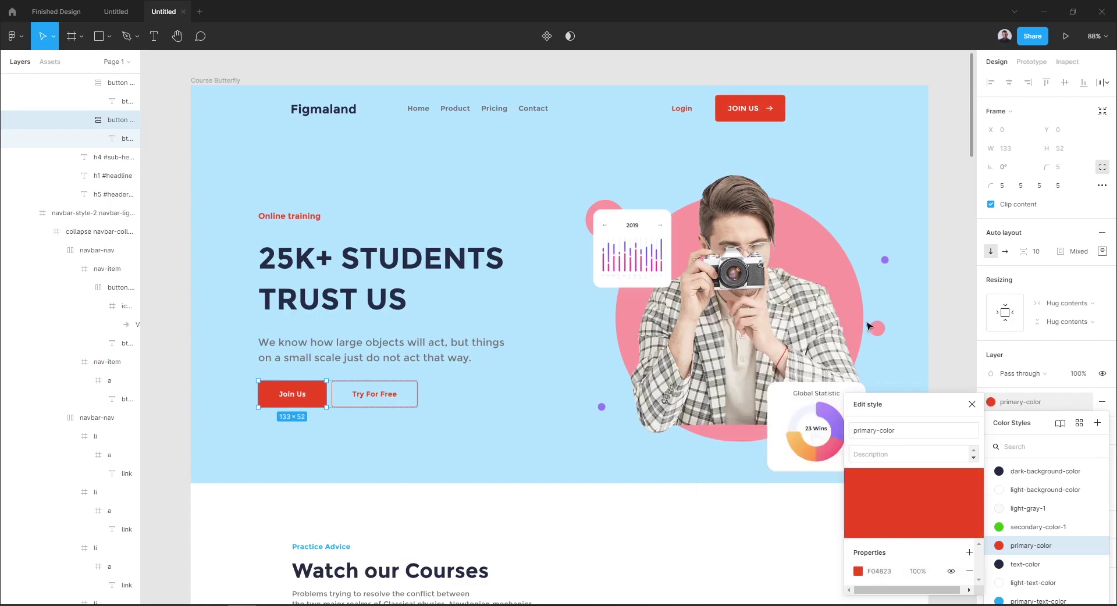
Replace the hero photo of the man with camera with technology.png
click(972, 408)
click(954, 385)
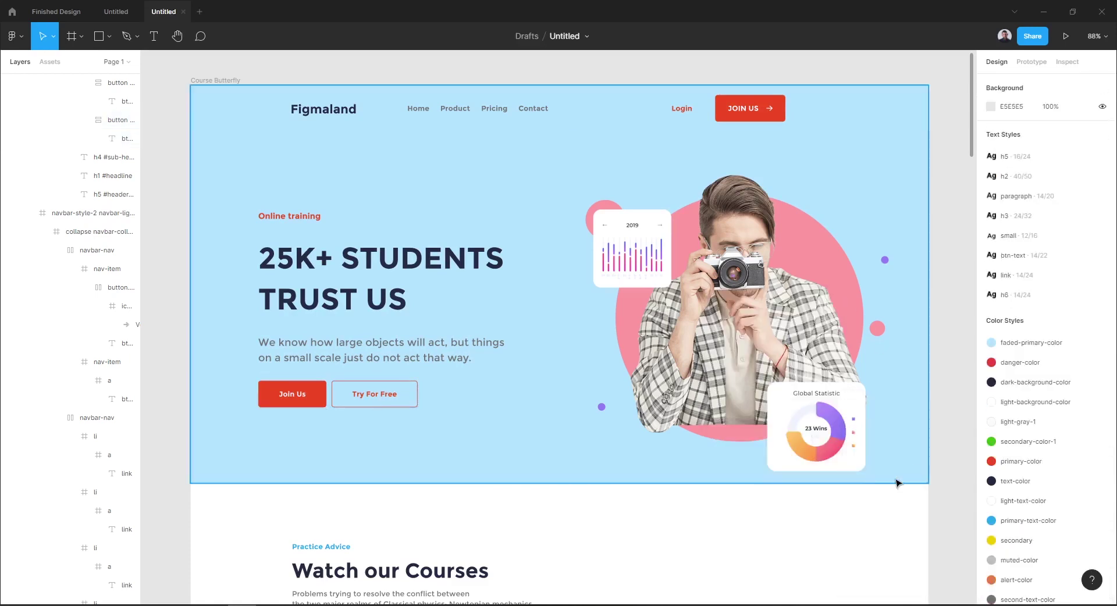
click(734, 302)
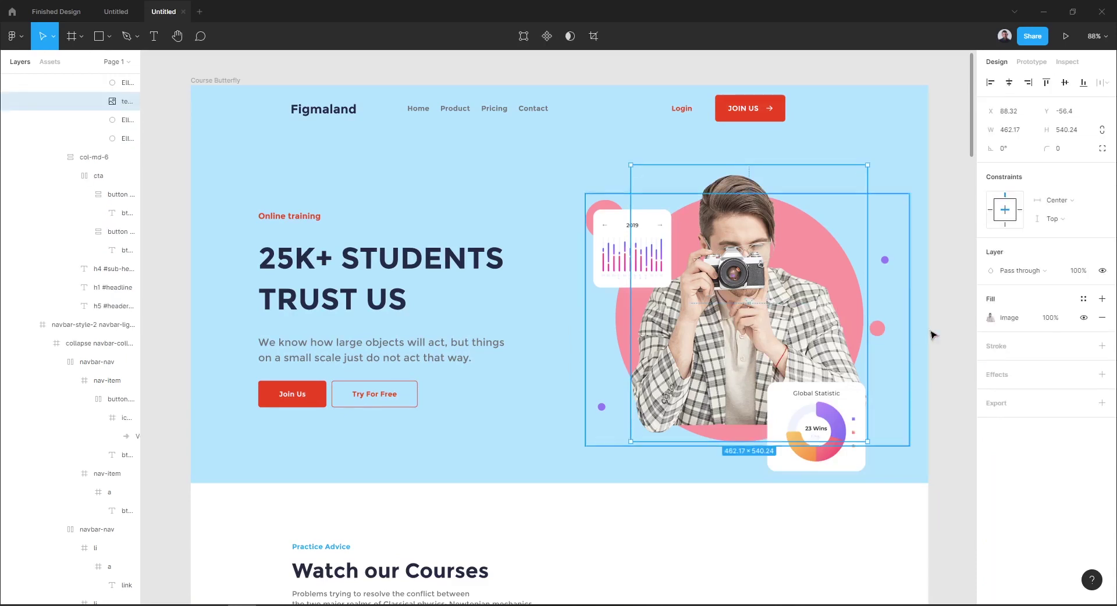
click(989, 319)
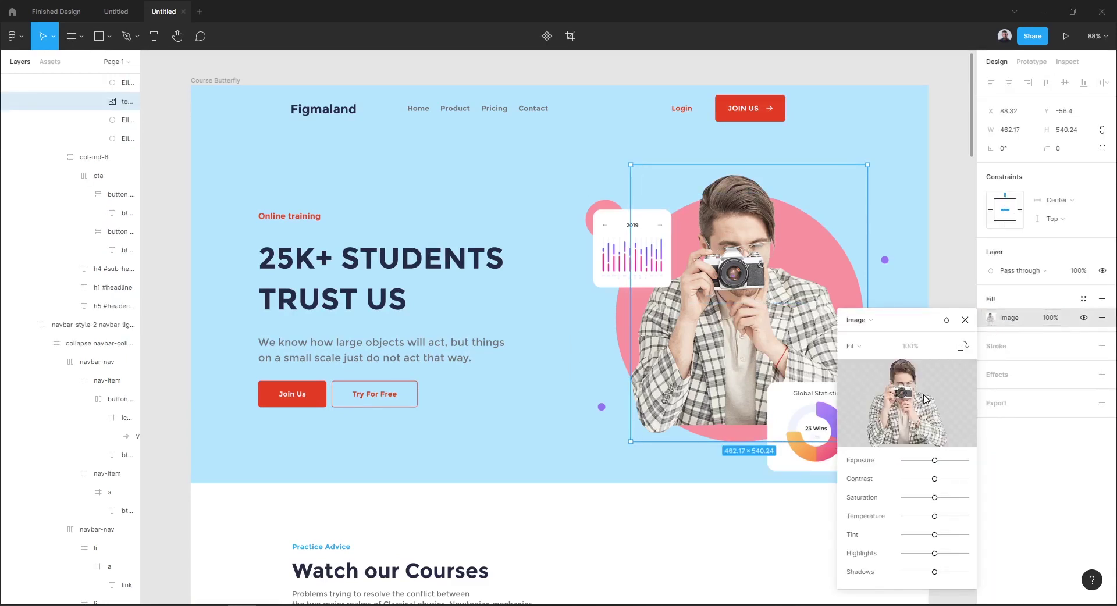
click(918, 408)
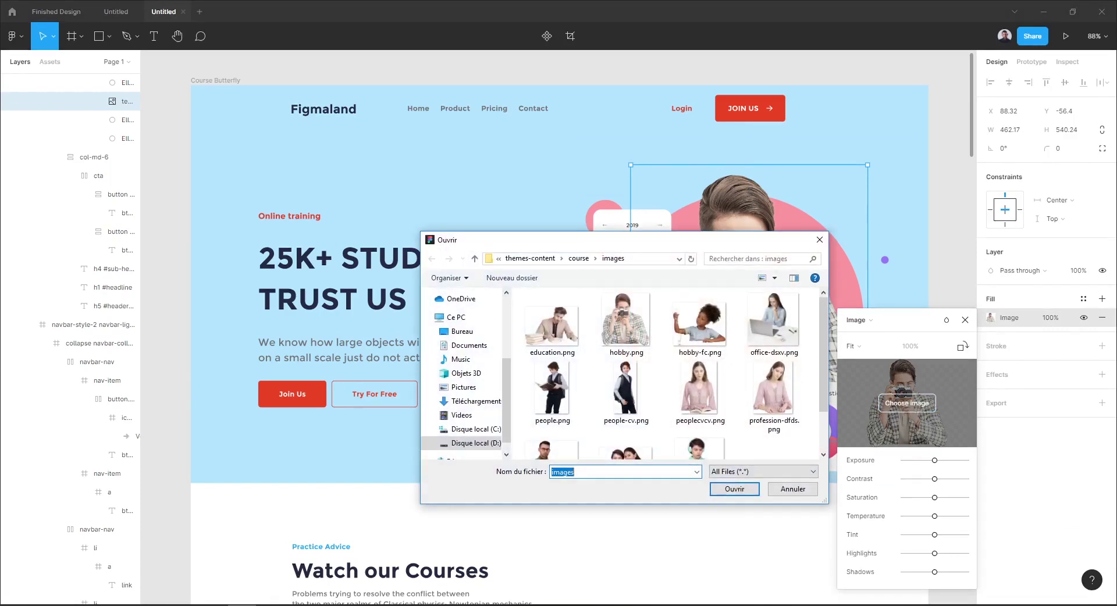
scroll(662, 417, down, 1)
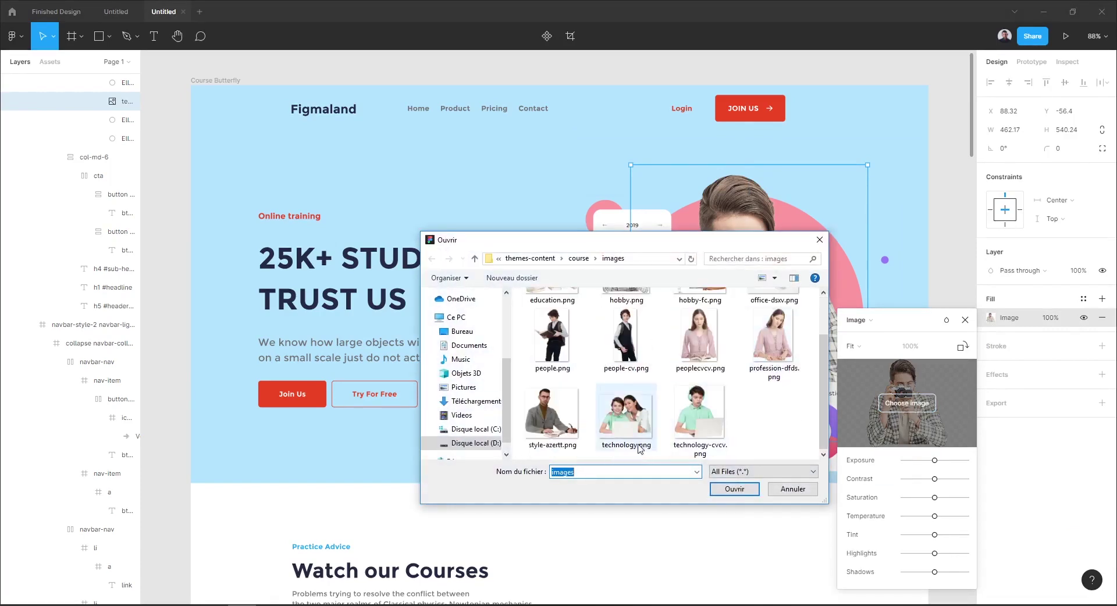
double_click(624, 429)
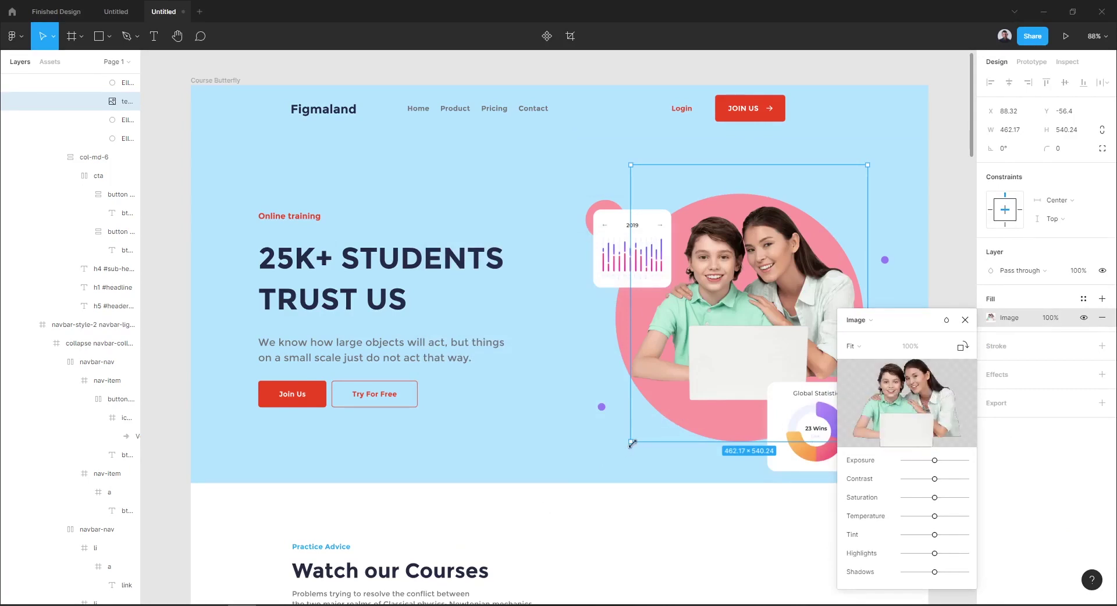
Enlarge the hero photo to about 637×745 and shift it right
drag(632, 443, 570, 514)
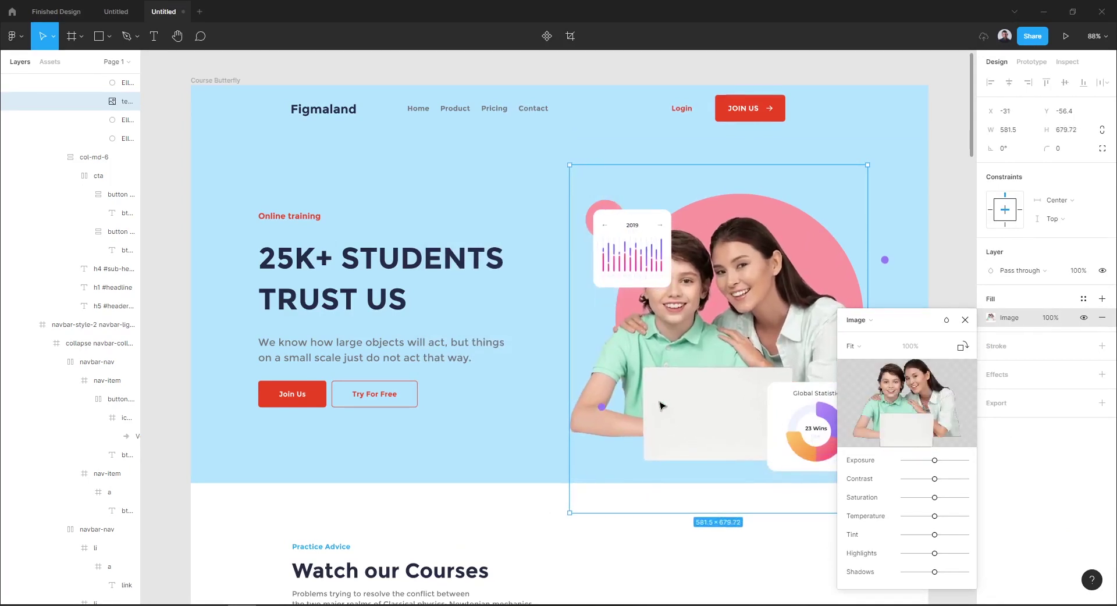
drag(661, 406, 680, 353)
drag(585, 463, 558, 489)
drag(643, 391, 676, 396)
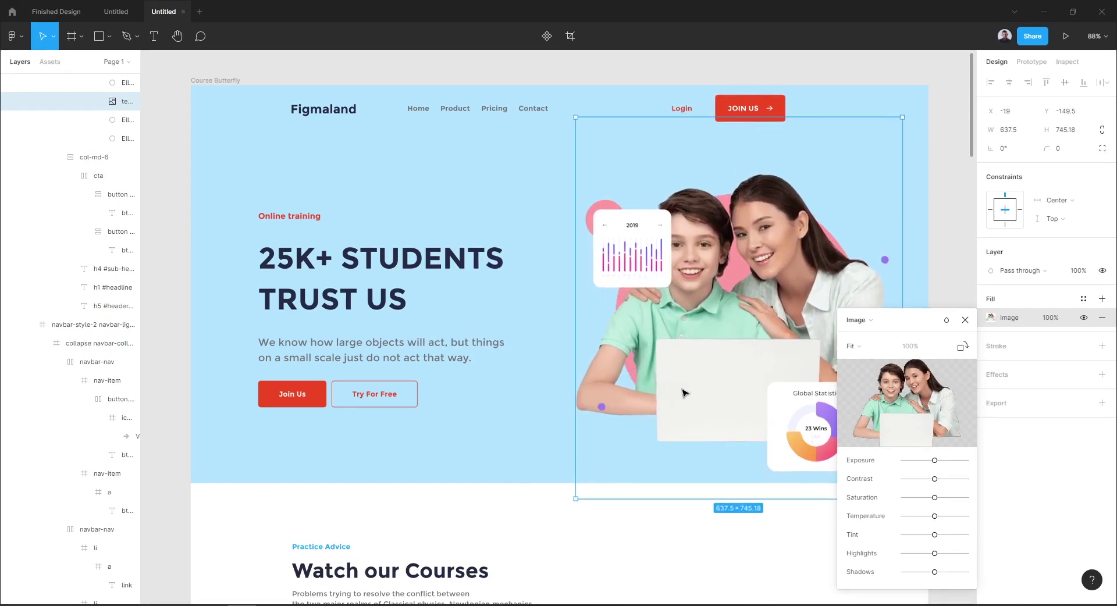
click(965, 320)
click(954, 320)
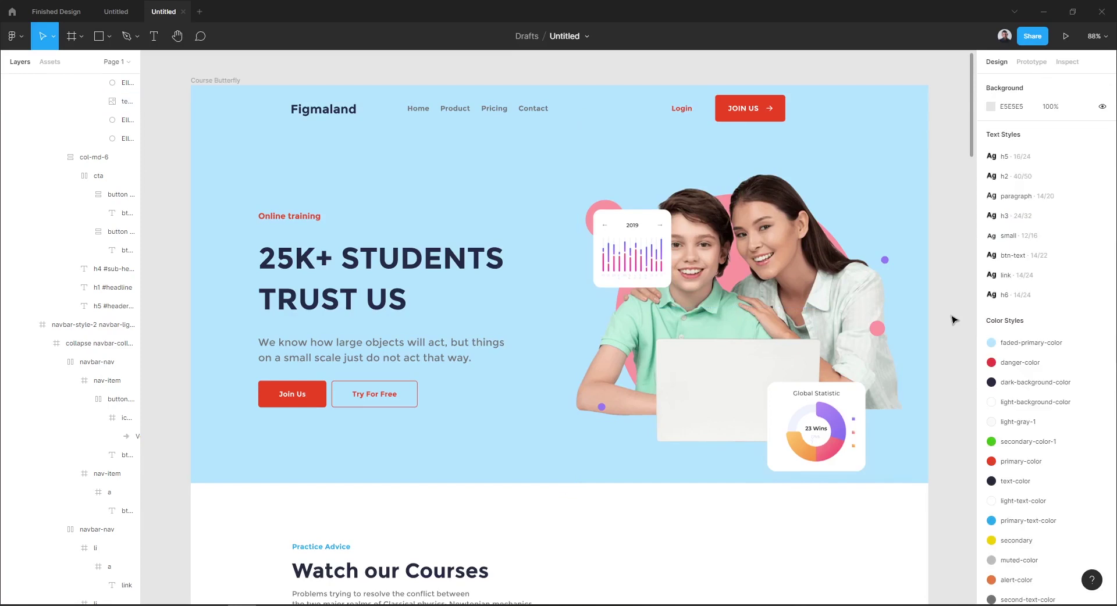
Launch Content Reel and fill the section headings with sample section titles
scroll(954, 319, down, 5)
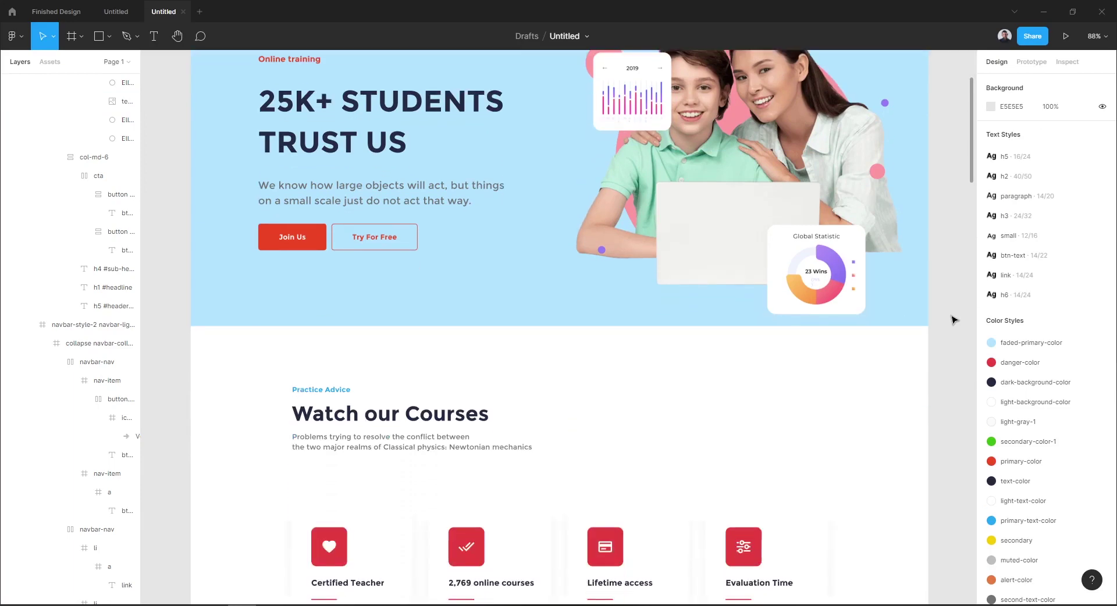
scroll(954, 320, down, 2)
right_click(955, 319)
mouse_move(1008, 396)
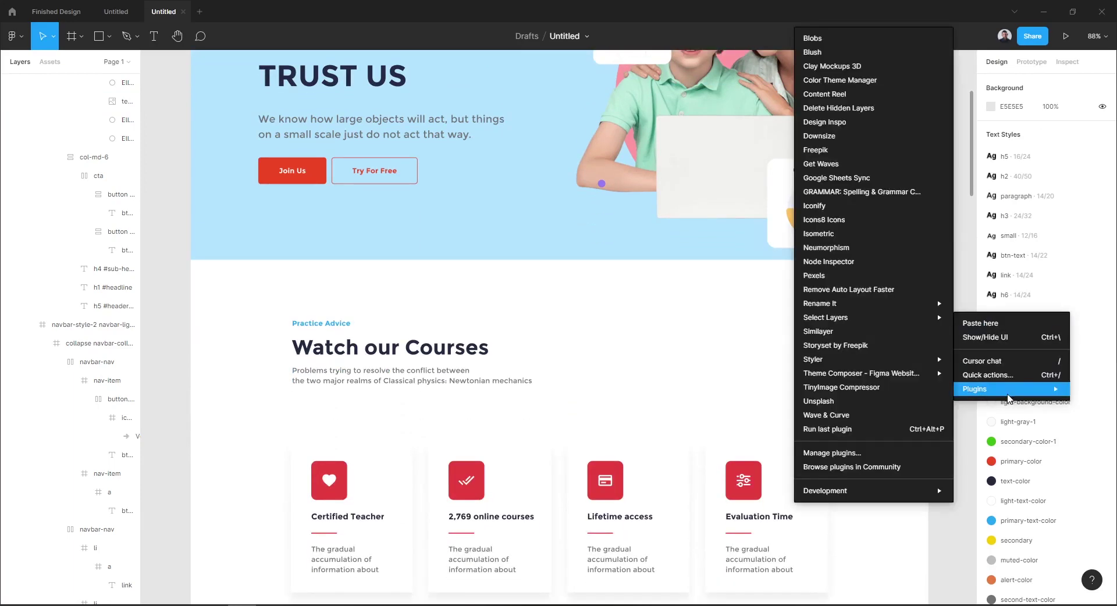
click(825, 94)
scroll(810, 312, down, 4)
click(430, 233)
scroll(457, 421, down, 10)
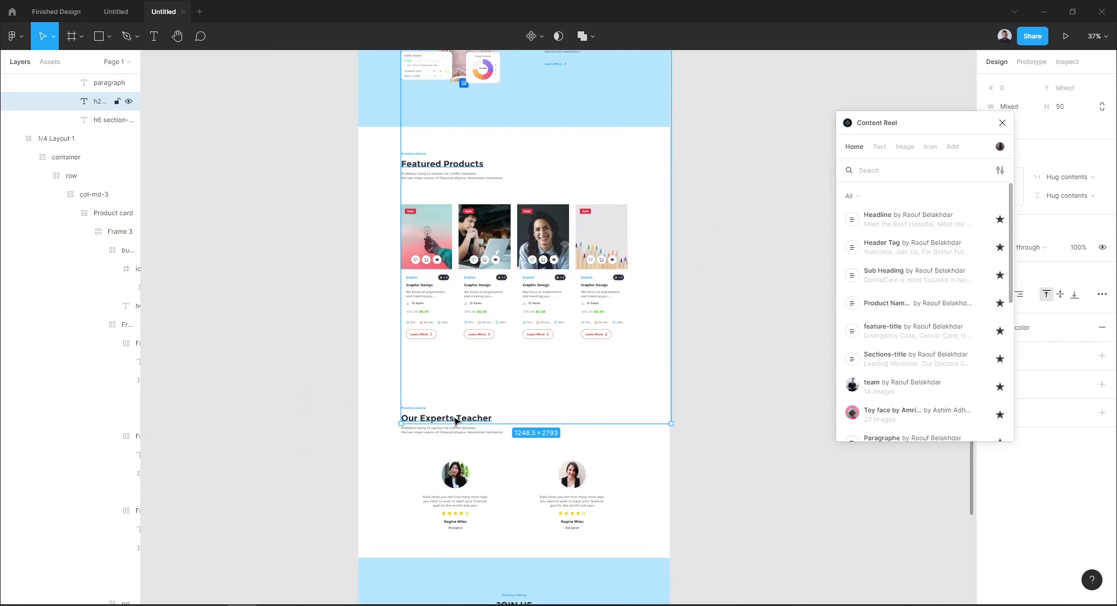
click(908, 359)
scroll(651, 323, up, 5)
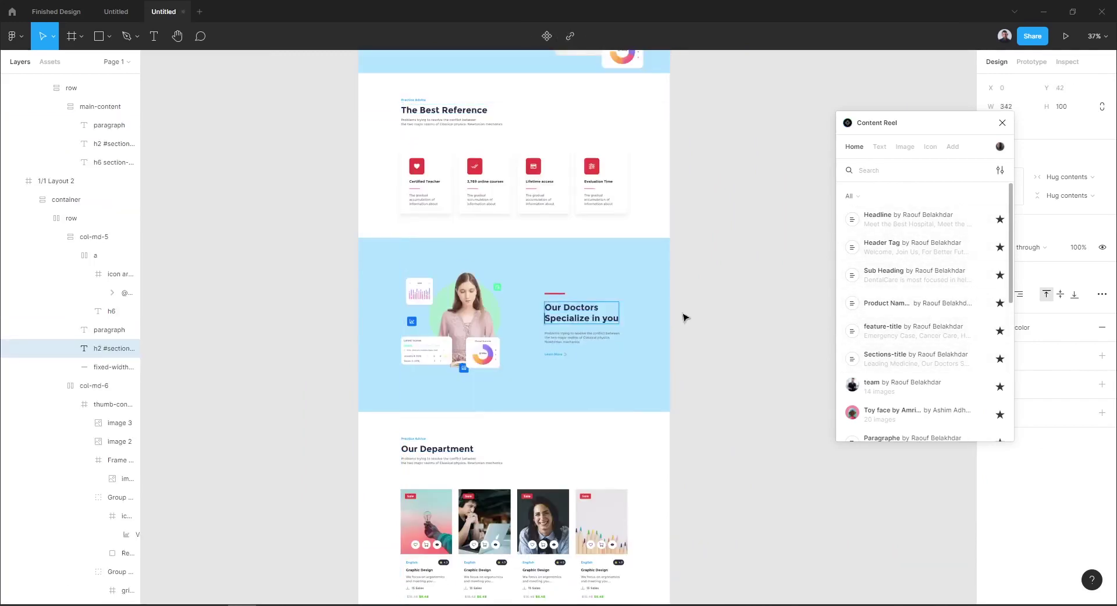
scroll(684, 317, up, 2)
Fill the card titles with Content Reel feature titles
ctrl+click(484, 227)
key(ctrl+alt+a)
click(914, 327)
scroll(702, 278, down, 1)
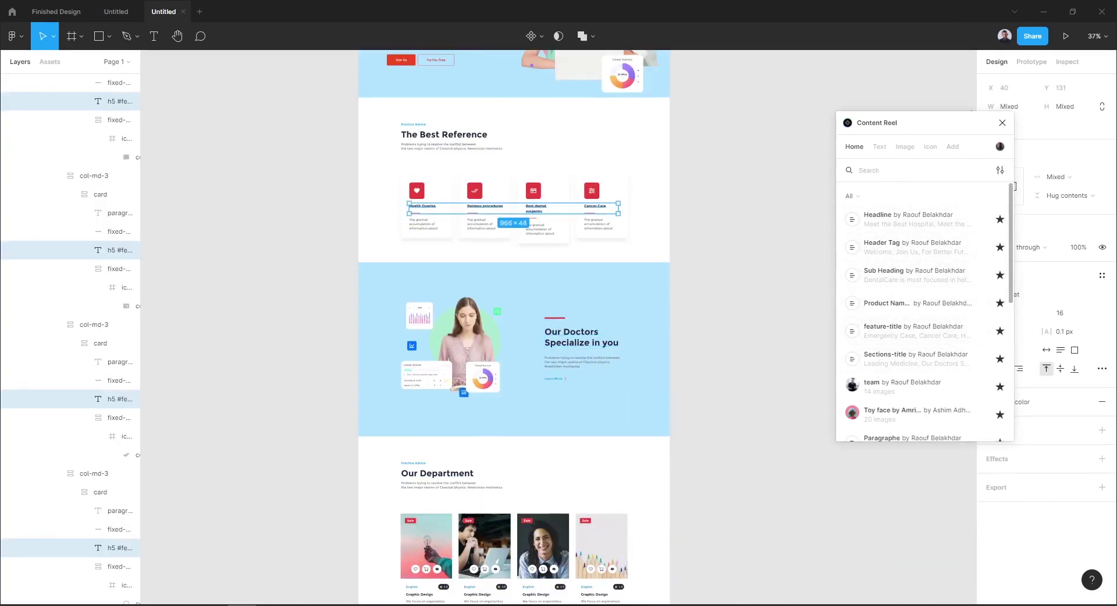
scroll(638, 367, down, 2)
scroll(634, 349, up, 2)
click(540, 231)
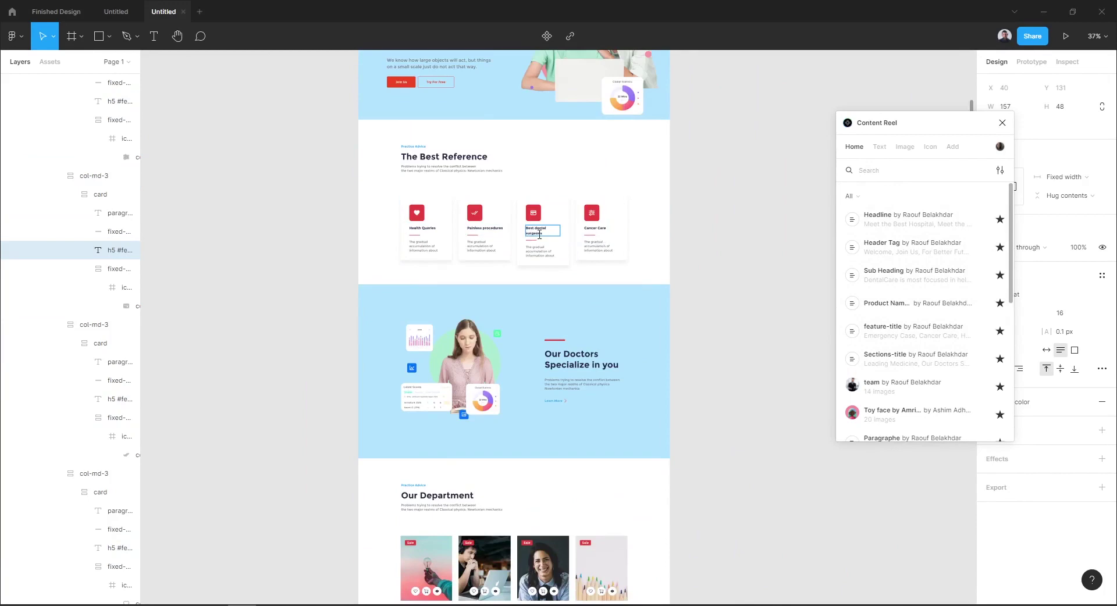
click(716, 369)
scroll(715, 369, up, 3)
Replace the woman photo in the doctors section with the boy-in-headphones image
click(466, 460)
click(991, 317)
click(905, 403)
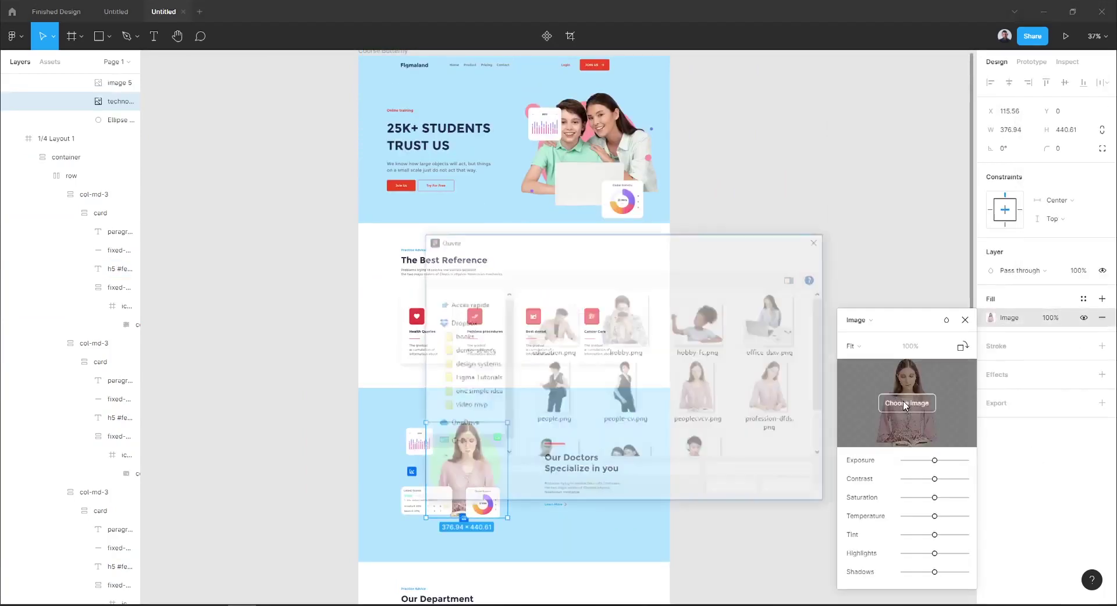
double_click(554, 448)
scroll(387, 482, up, 3)
click(967, 319)
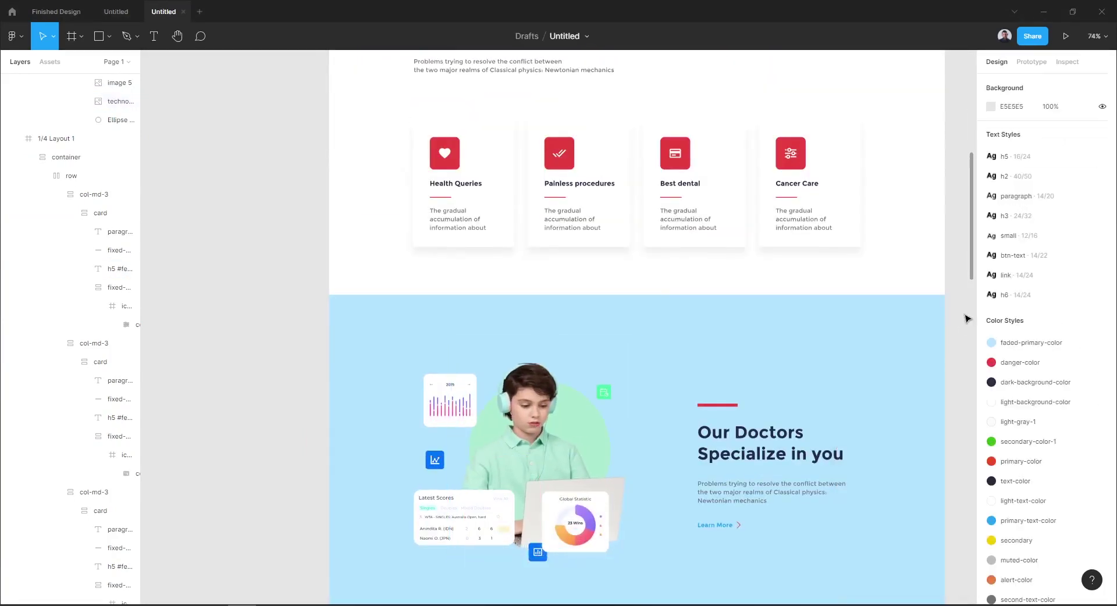
scroll(778, 449, down, 3)
scroll(778, 449, down, 1)
click(644, 279)
Open the Unsplash plugin and search for 'teacher' photos
right_click(644, 280)
key(Escape)
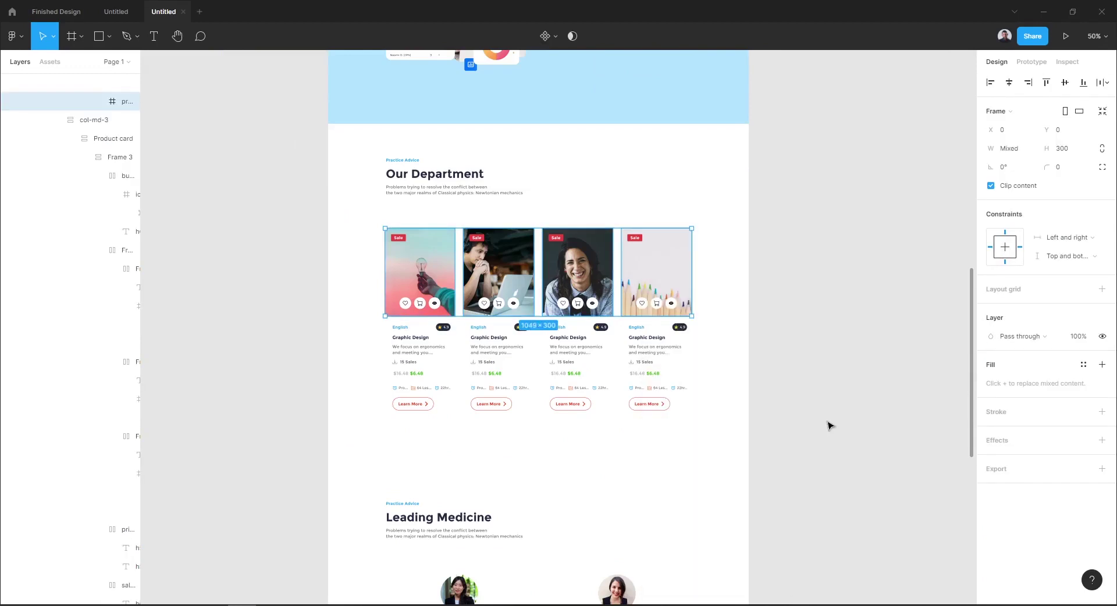
key(ctrl+alt+p)
text(teacher)
key(Return)
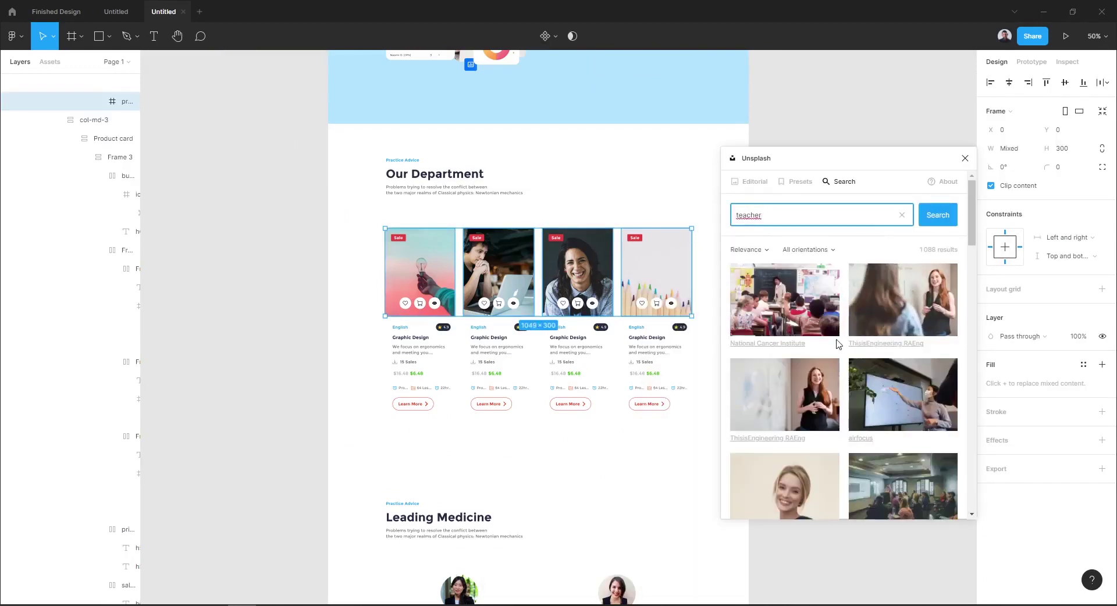
Pick three teacher photos and insert them into the Our Department product cards
scroll(839, 349, down, 3)
click(832, 372)
scroll(834, 372, down, 3)
click(832, 375)
scroll(838, 379, down, 3)
click(838, 381)
scroll(843, 388, down, 2)
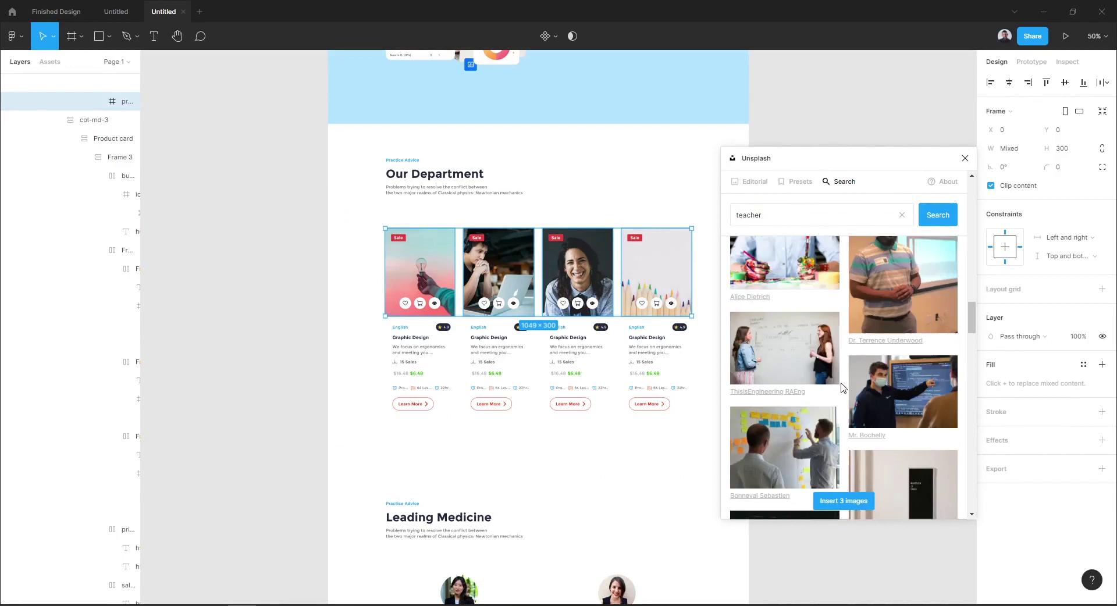
scroll(842, 388, down, 3)
click(850, 501)
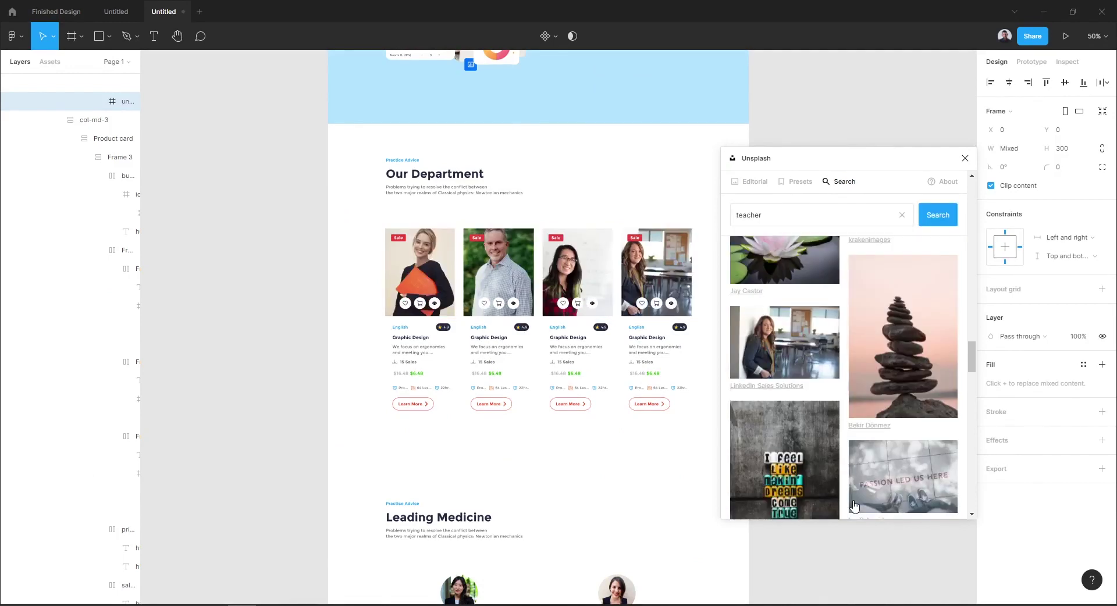
click(965, 159)
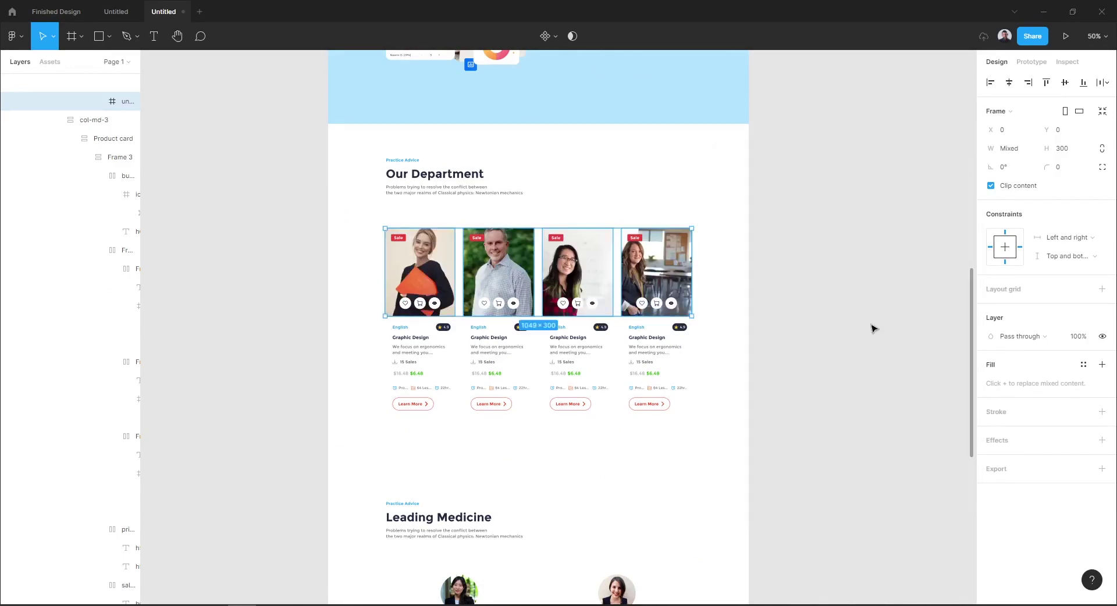
click(873, 327)
scroll(812, 317, up, 3)
Scroll up and nudge the canvas left to bring the 25K+ STUDENTS TRUST US hero back into view
scroll(805, 245, up, 10)
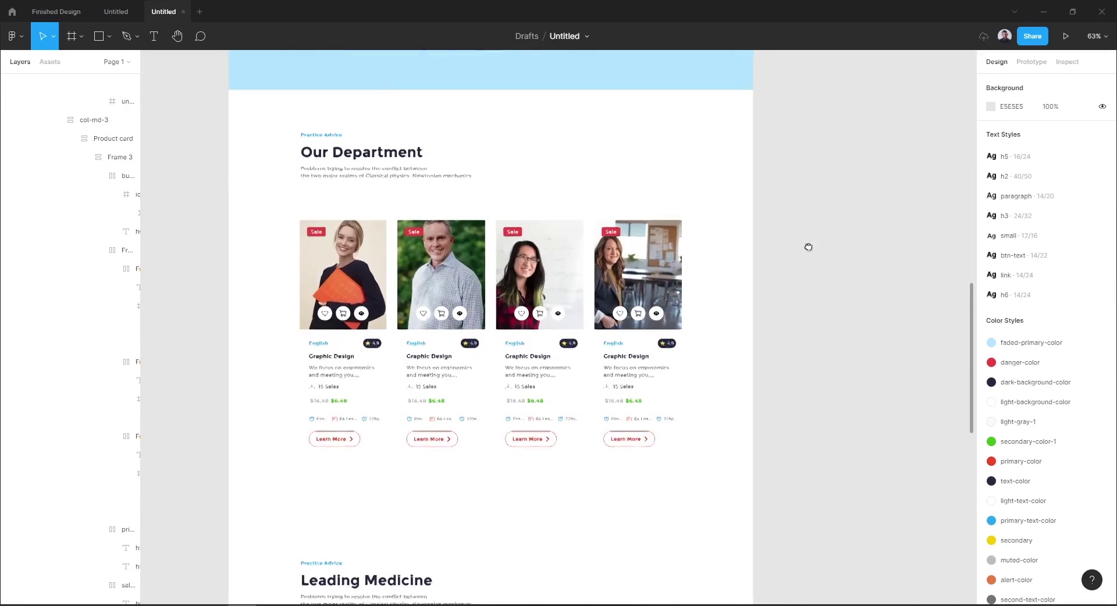
scroll(733, 384, up, 6)
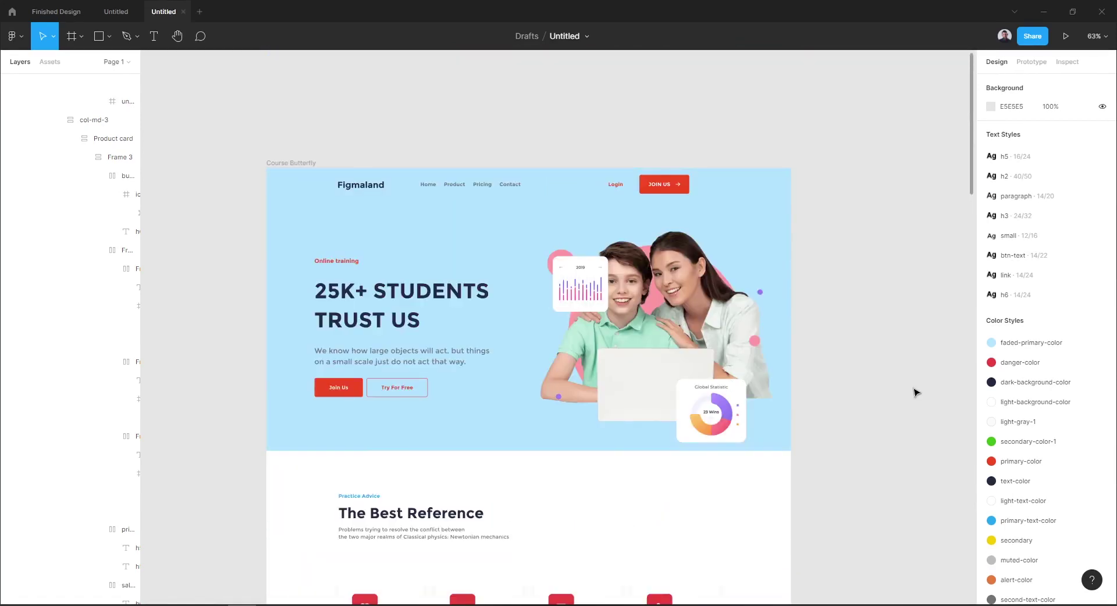
drag(896, 390, 879, 386)
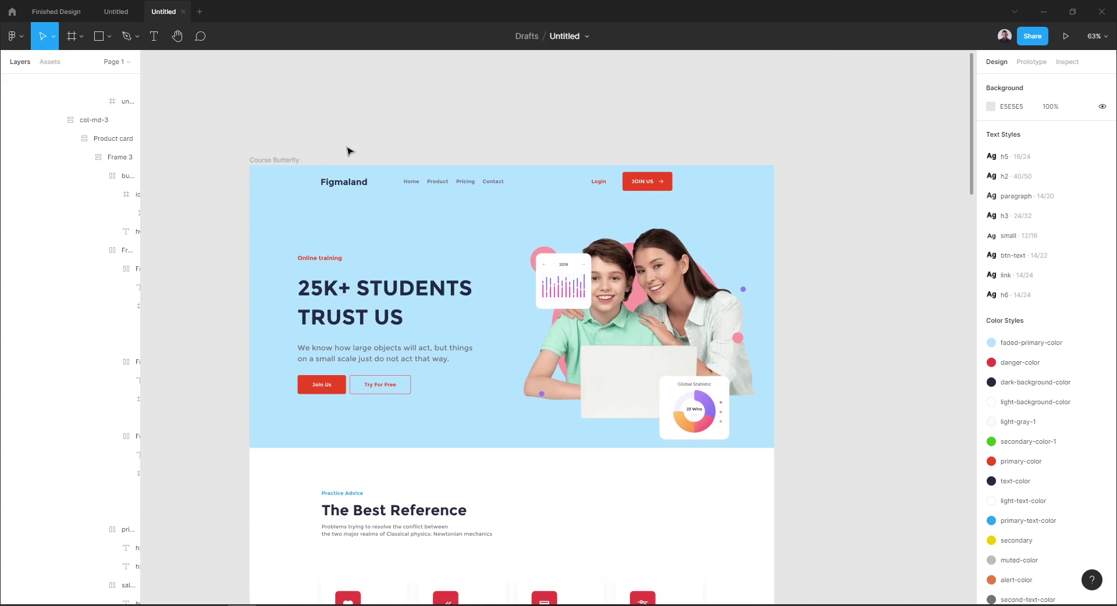
Select the Course Butterfly frame and launch Theme Composer's Html Previewer from the Plugins menu
click(282, 163)
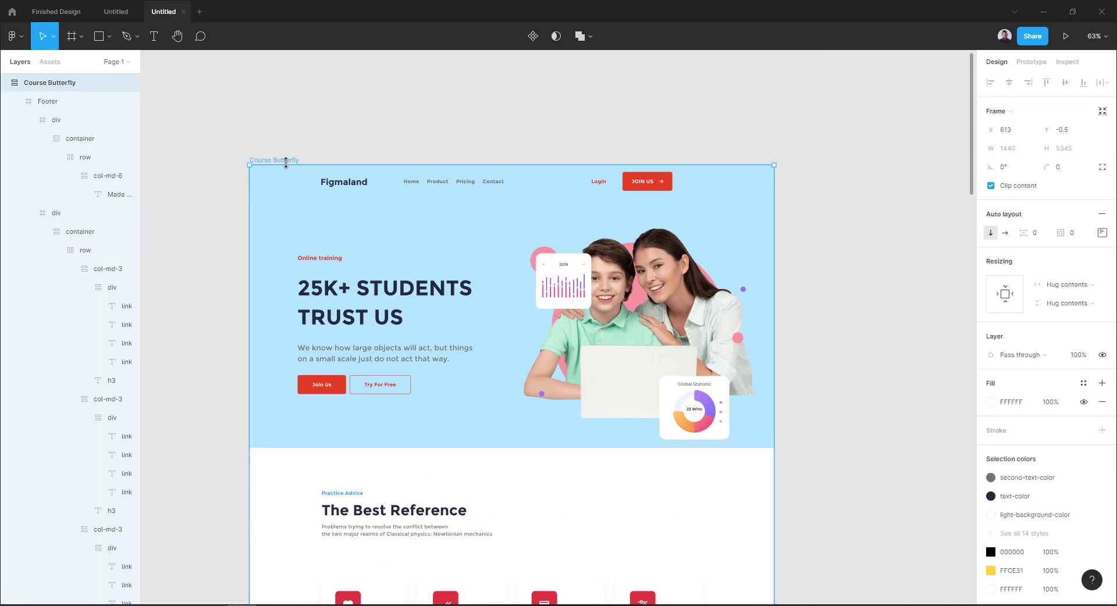
right_click(812, 168)
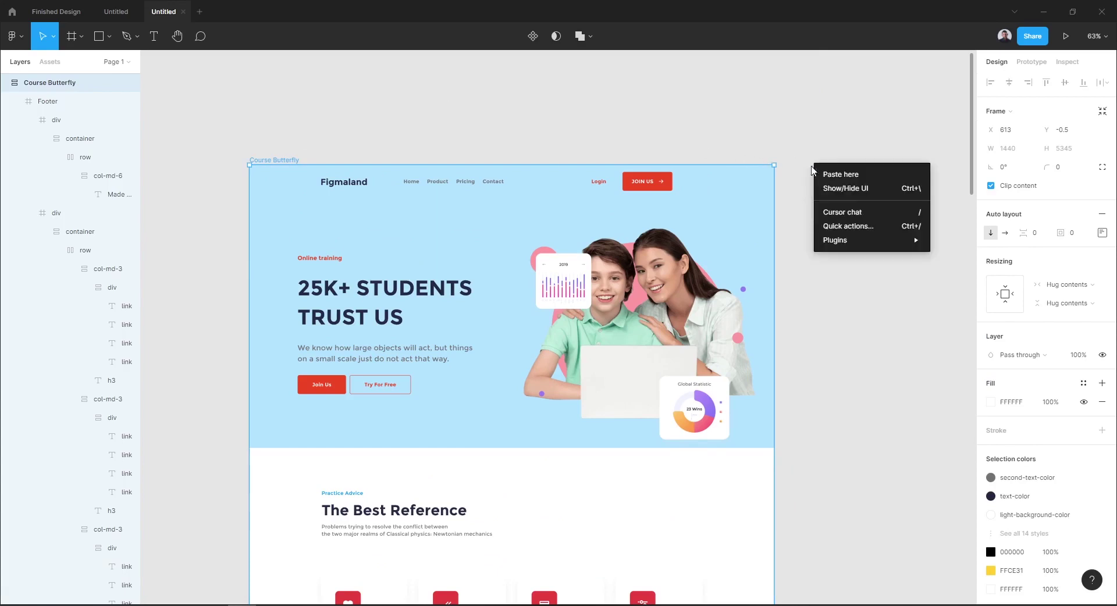
mouse_move(834, 241)
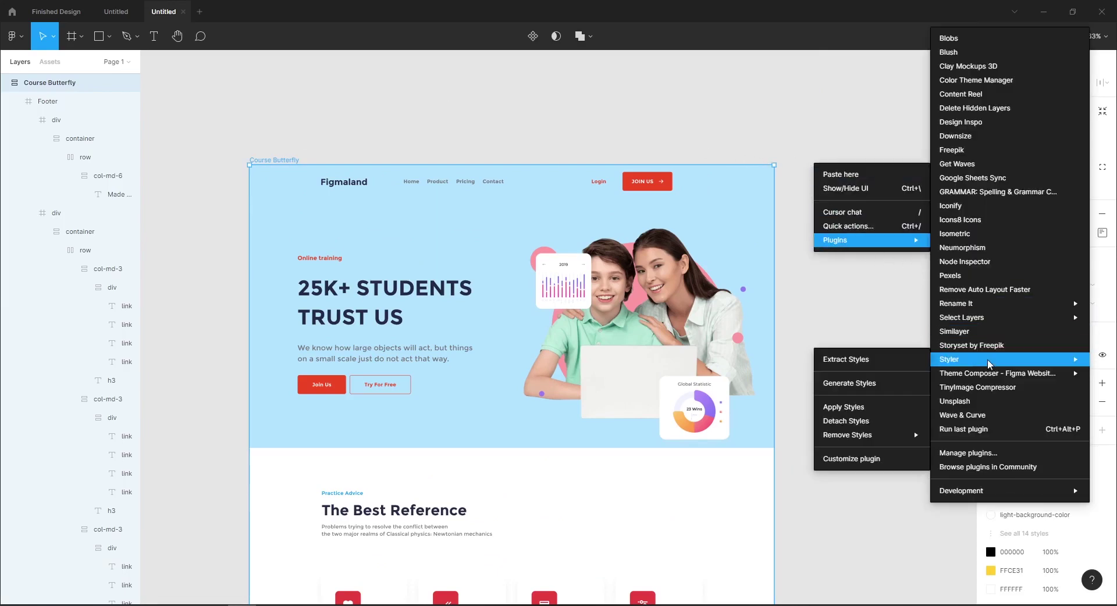
mouse_move(979, 377)
click(880, 388)
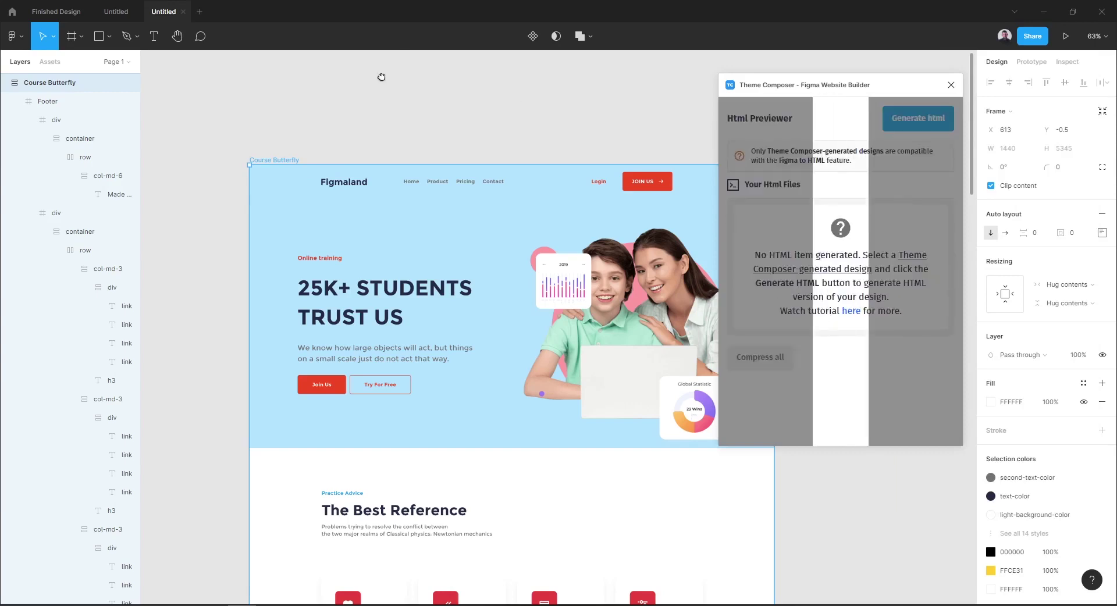
scroll(382, 77, right, 3)
scroll(381, 77, down, 1)
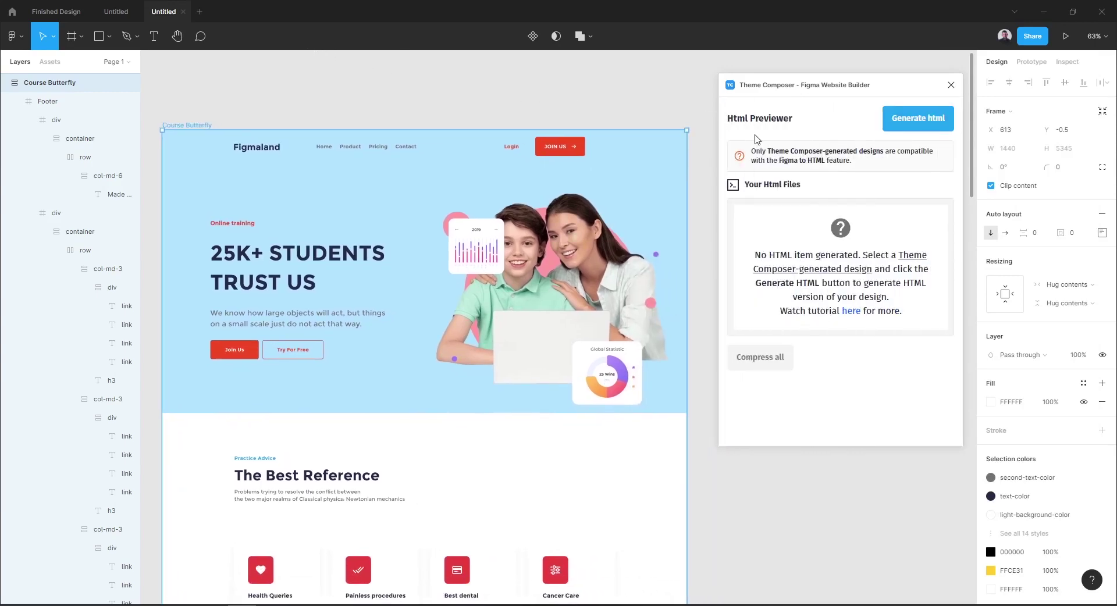
scroll(662, 193, down, 1)
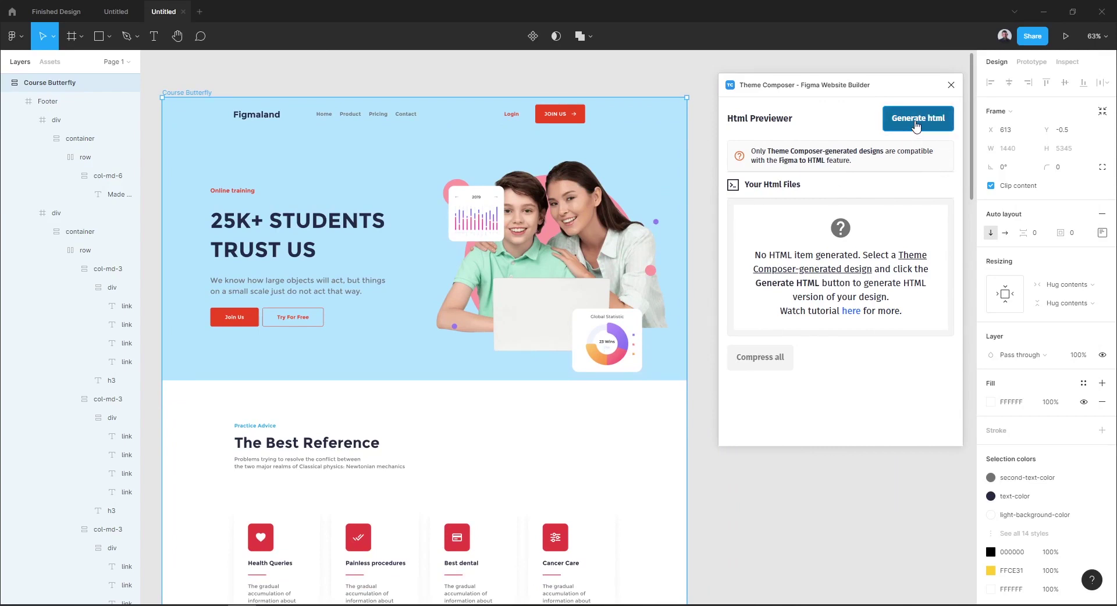
Generate Course Butterfly's HTML, copy its Preview URL, and bring Firefox to the front
click(915, 122)
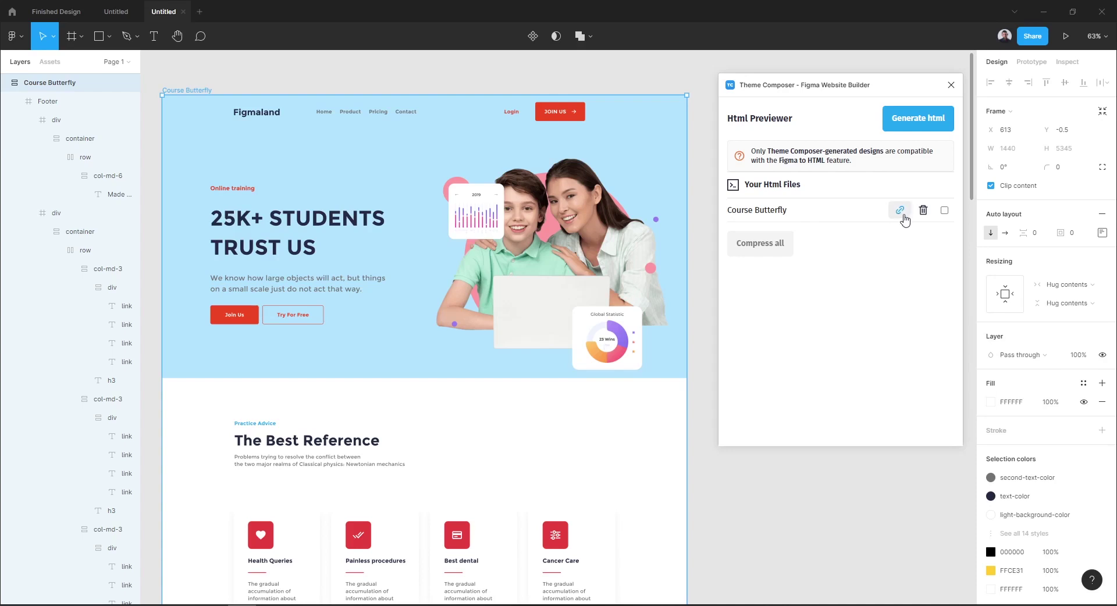
click(901, 214)
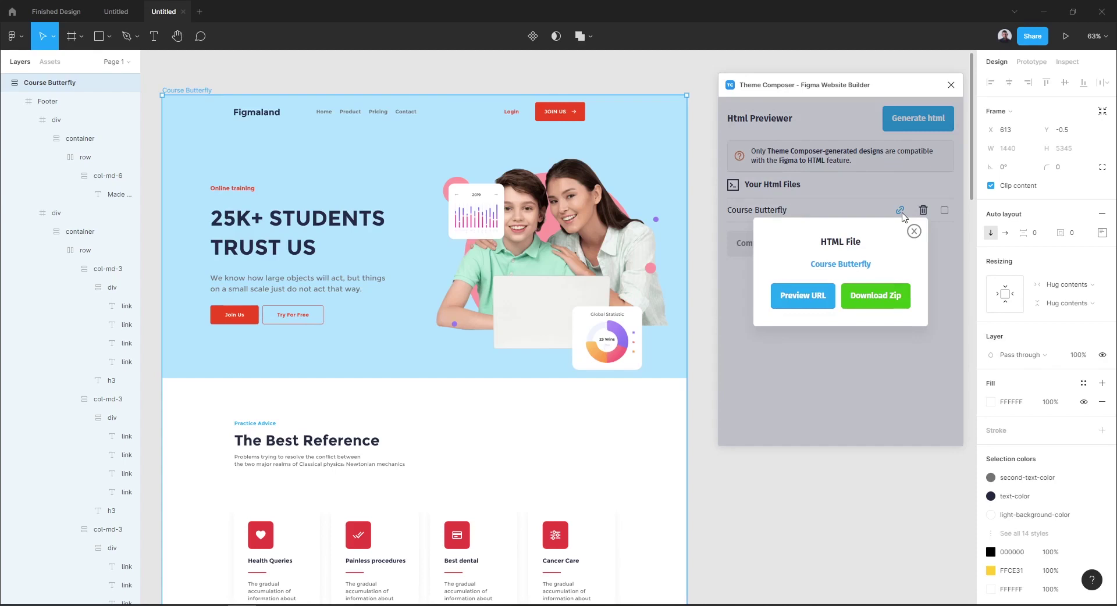
click(813, 306)
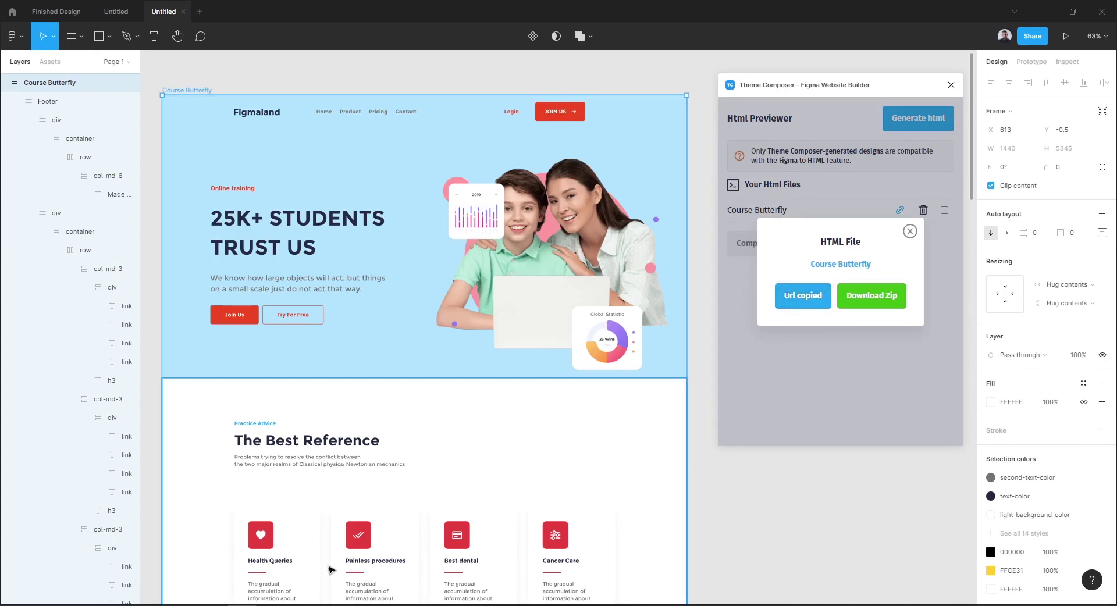
click(227, 598)
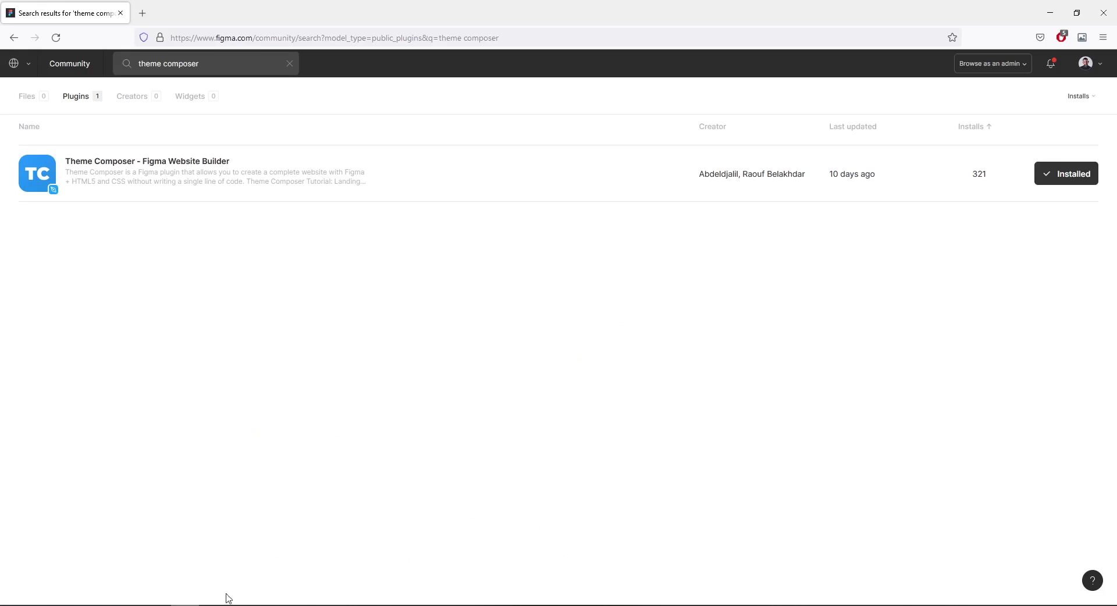
Load the copied Course Butterfly preview URL in a new Firefox tab
click(142, 13)
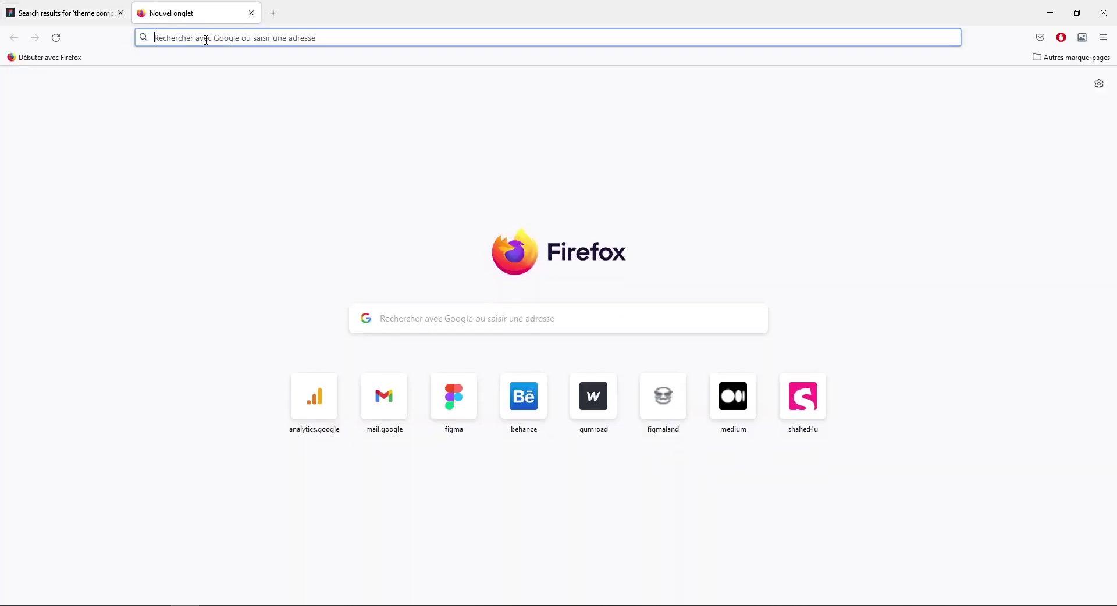
text(https://www.figmaland.com/plugin-preview/themes/b889aeb05e9ed0e7b9fa3c7fe042f30f68ebe171/course-butterfly/public/index.html)
key(Return)
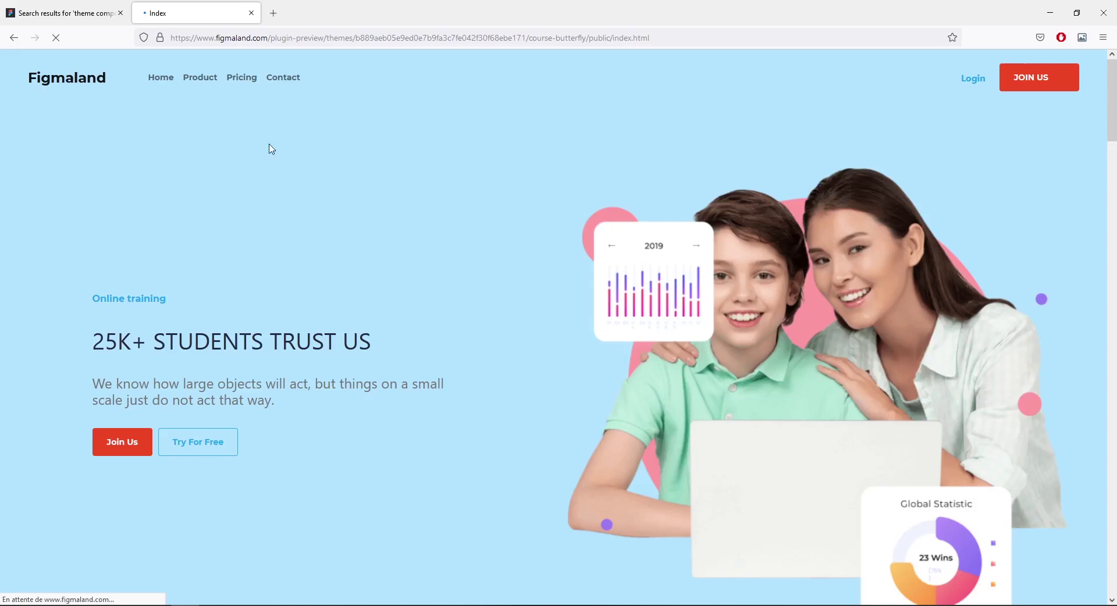
drag(1114, 82, 1105, 56)
With the inspector open, narrow the page to mobile width, test the hamburger menu, and return to Figma
right_click(280, 154)
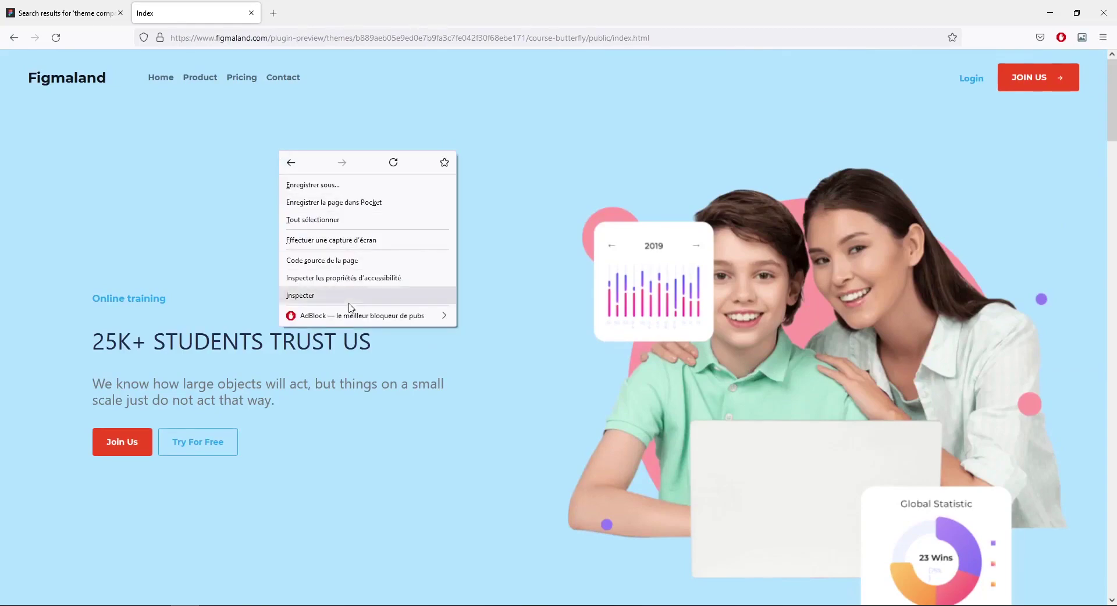
click(339, 294)
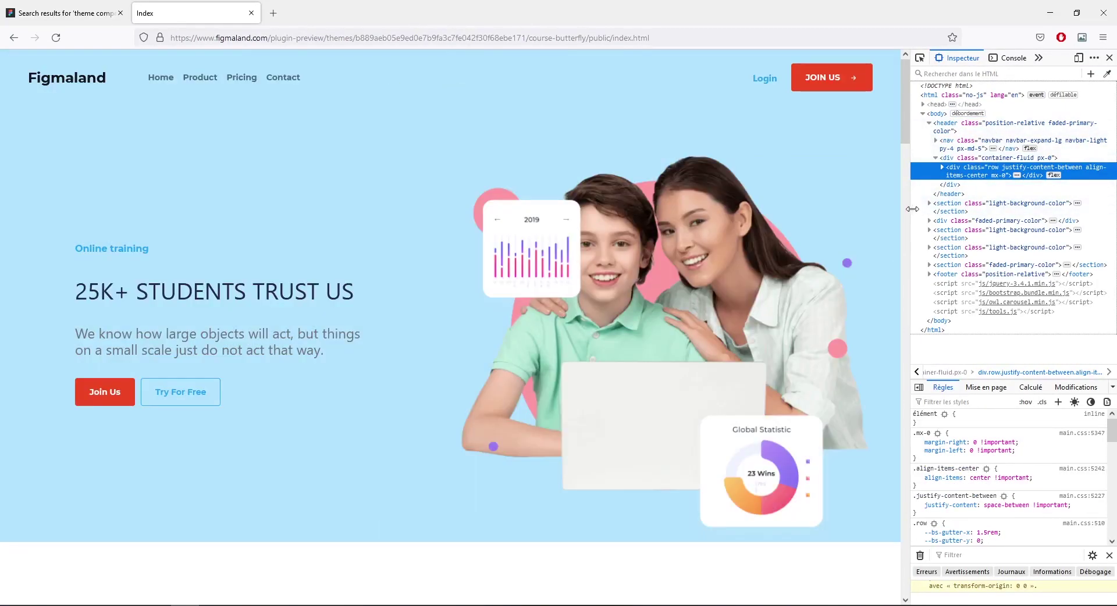
drag(906, 214, 491, 248)
click(438, 81)
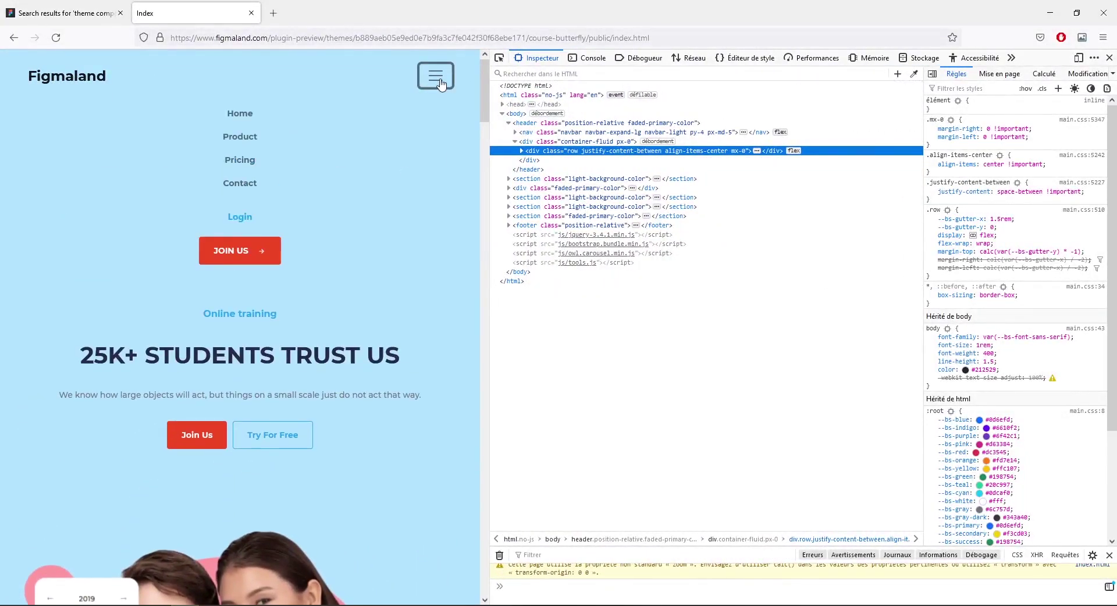
click(438, 82)
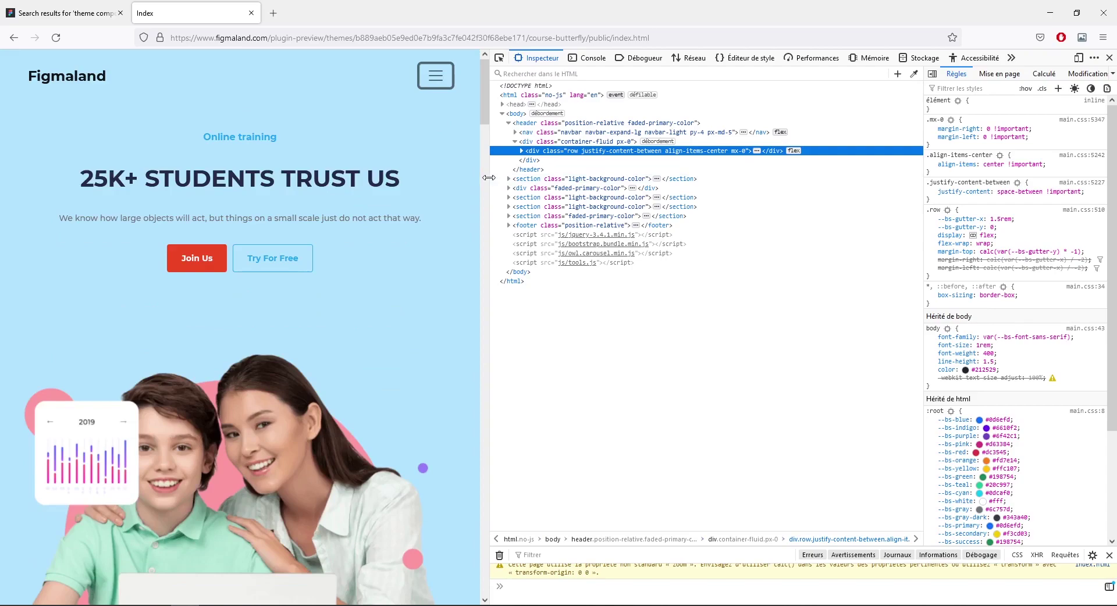
drag(484, 140, 424, 154)
key(alt+Tab)
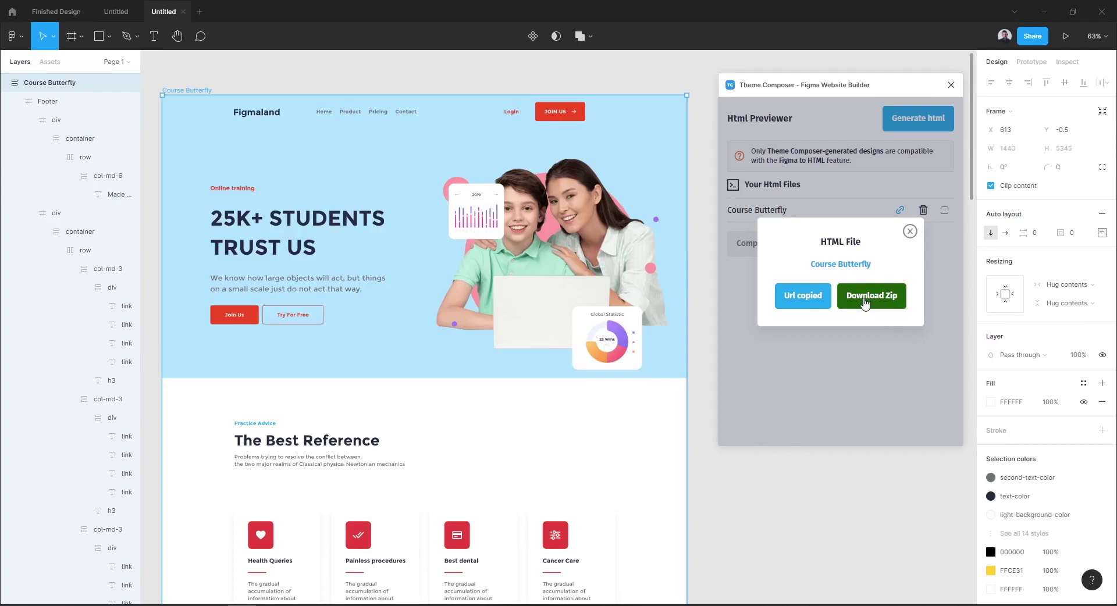
Download the Course Butterfly zip and save it to the desktop (Bureau)
click(865, 301)
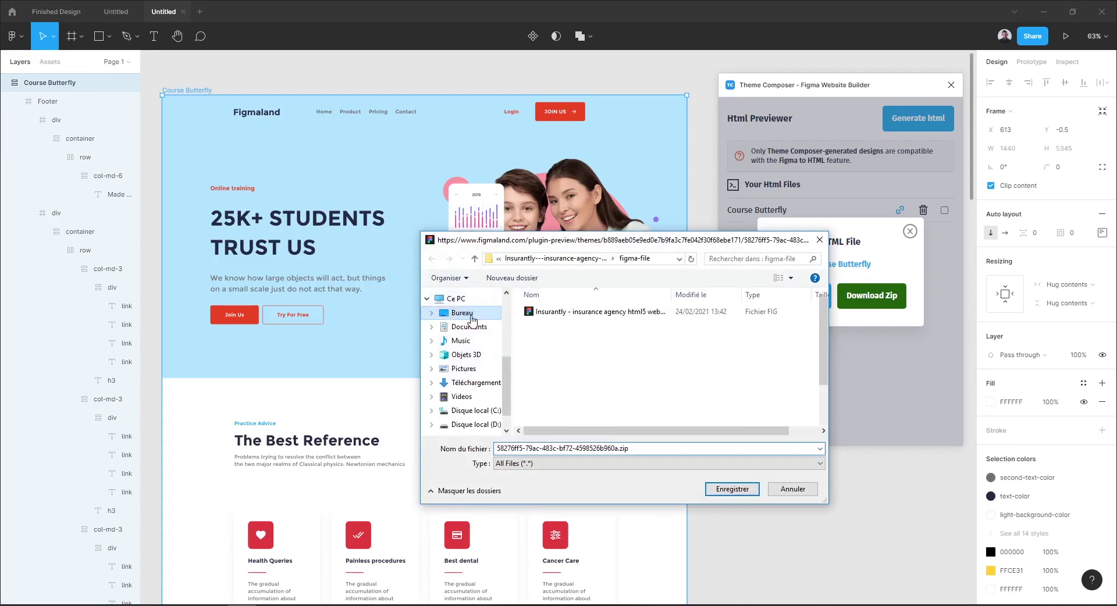
click(466, 315)
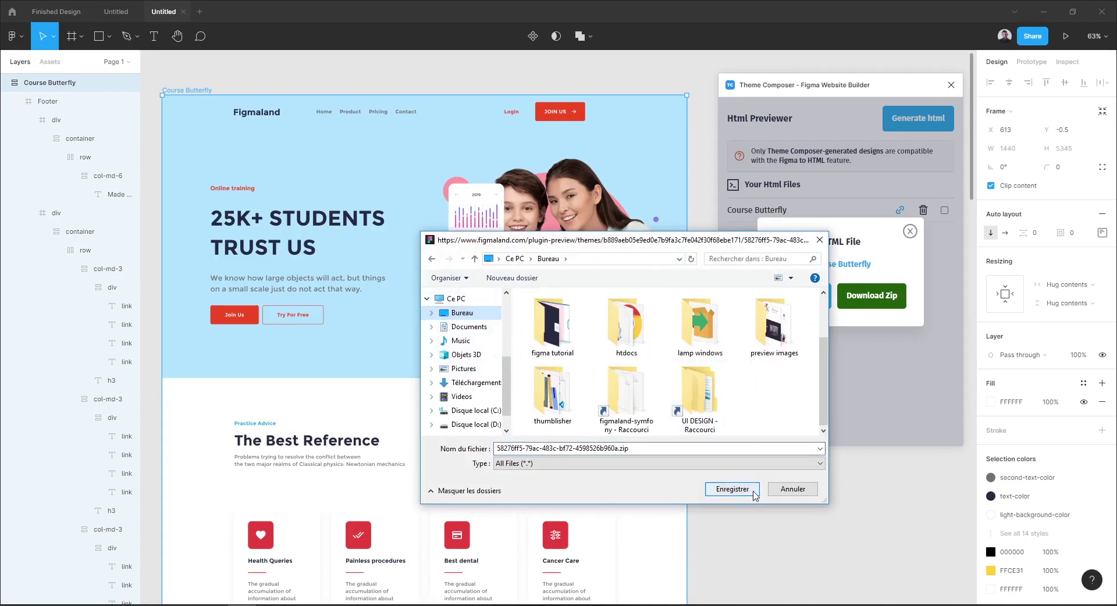
click(733, 489)
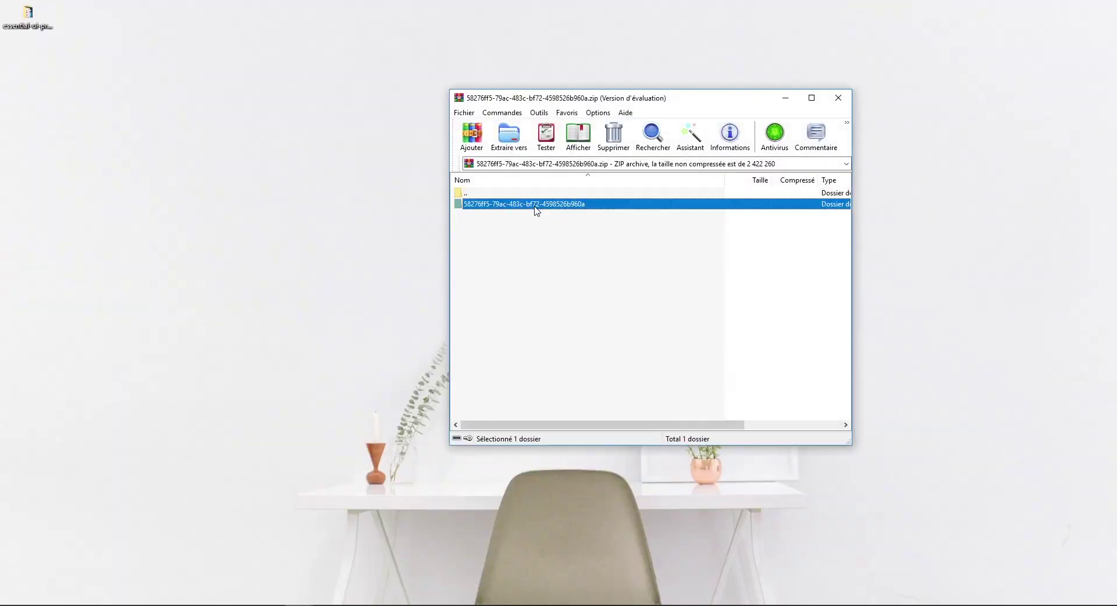
Drill into the archive's course-butterfly > public folder
double_click(547, 207)
double_click(495, 206)
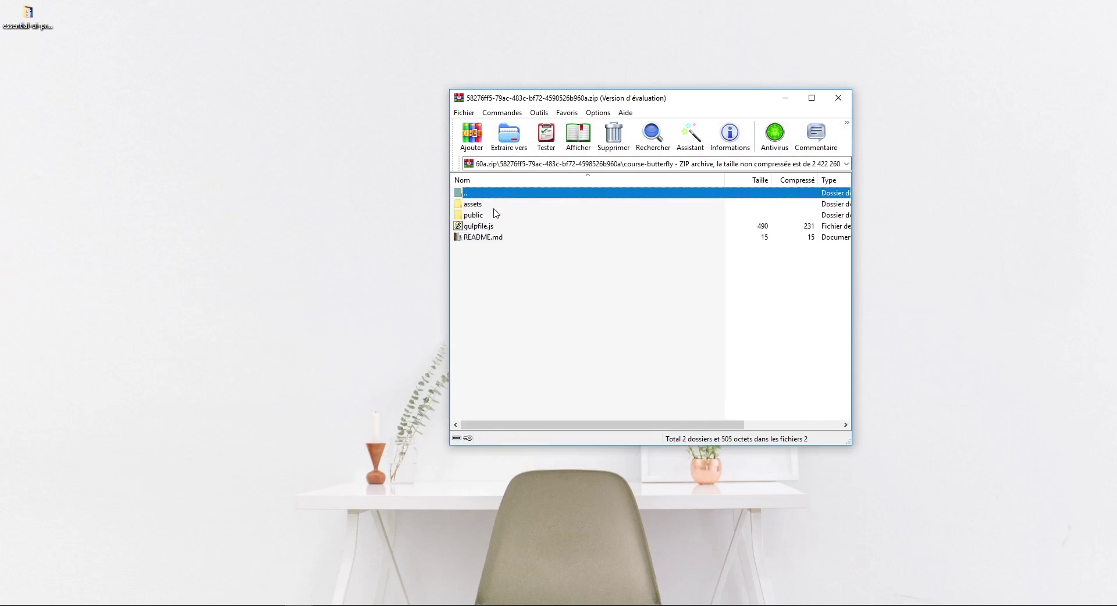
double_click(481, 217)
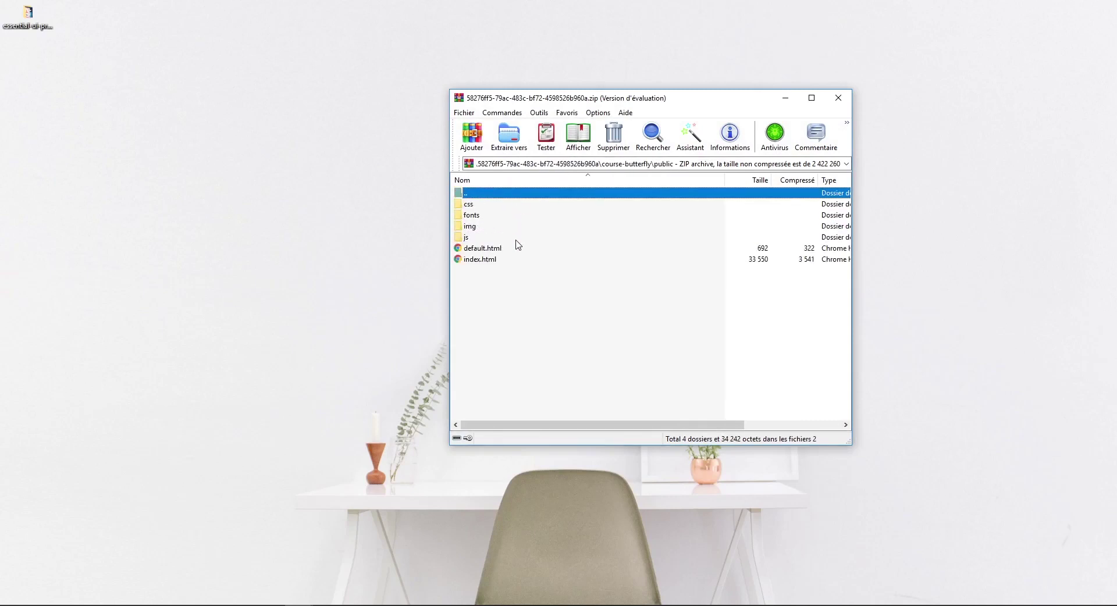
Inspect the css, fonts, img (arrow-next.svg) and js folders, then select index.html
double_click(476, 207)
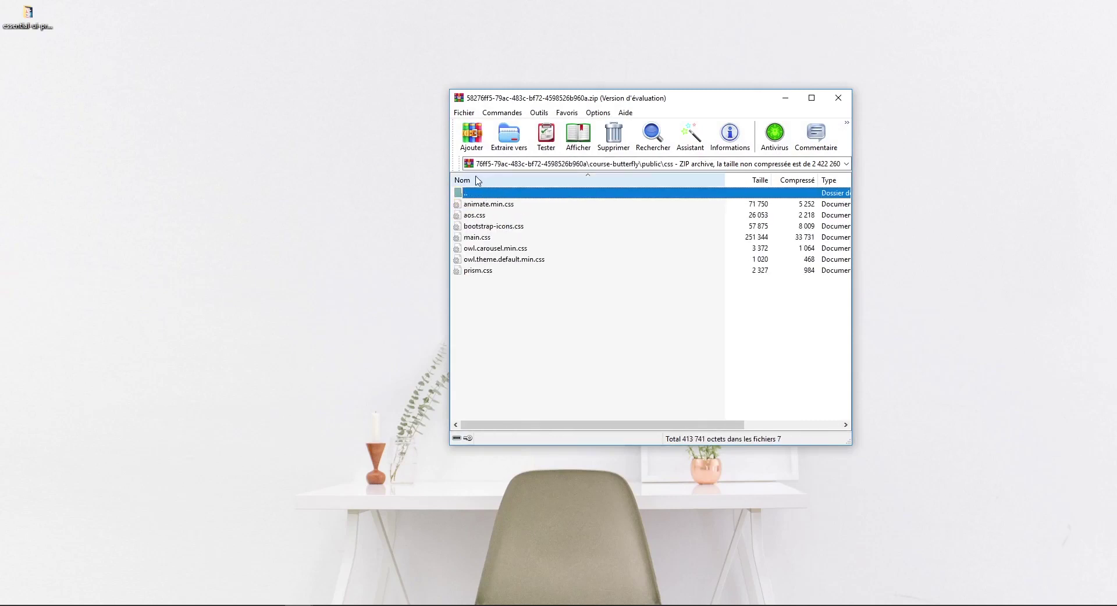
double_click(468, 194)
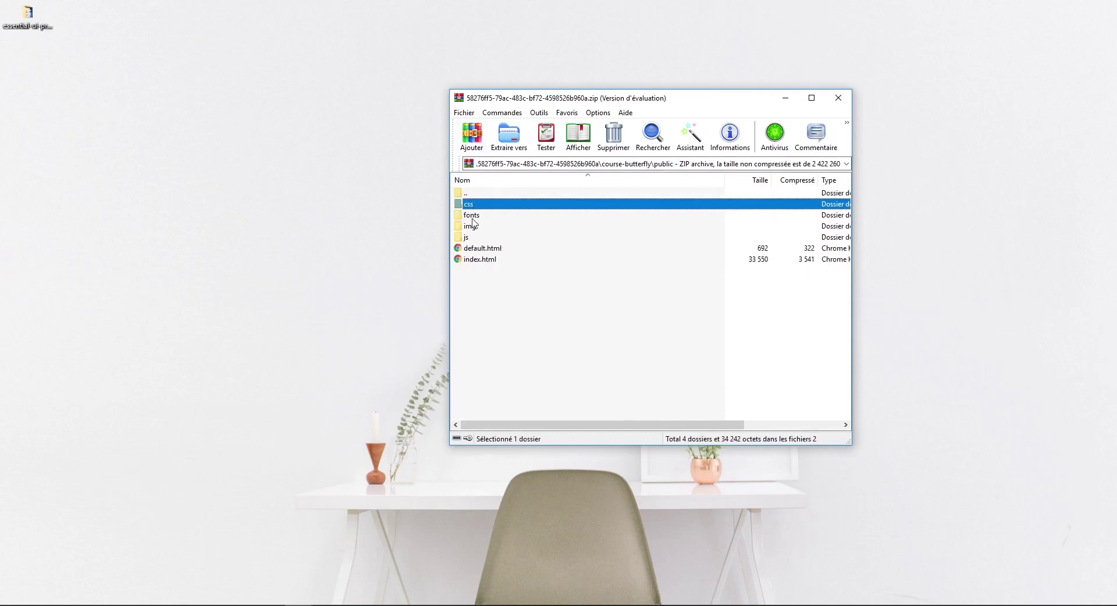
double_click(471, 217)
double_click(469, 191)
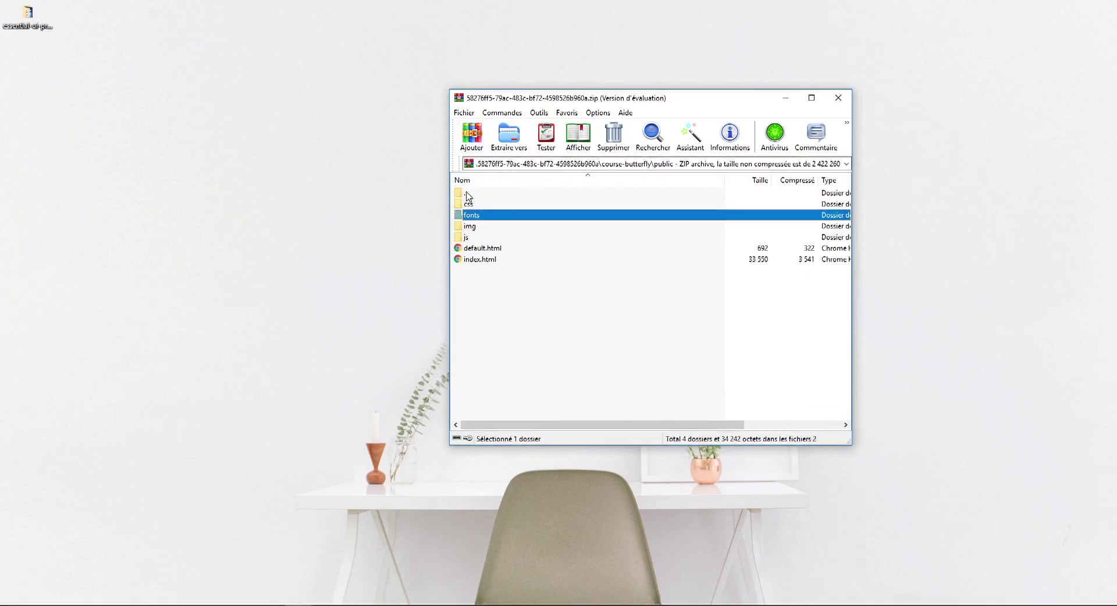
double_click(473, 227)
click(473, 226)
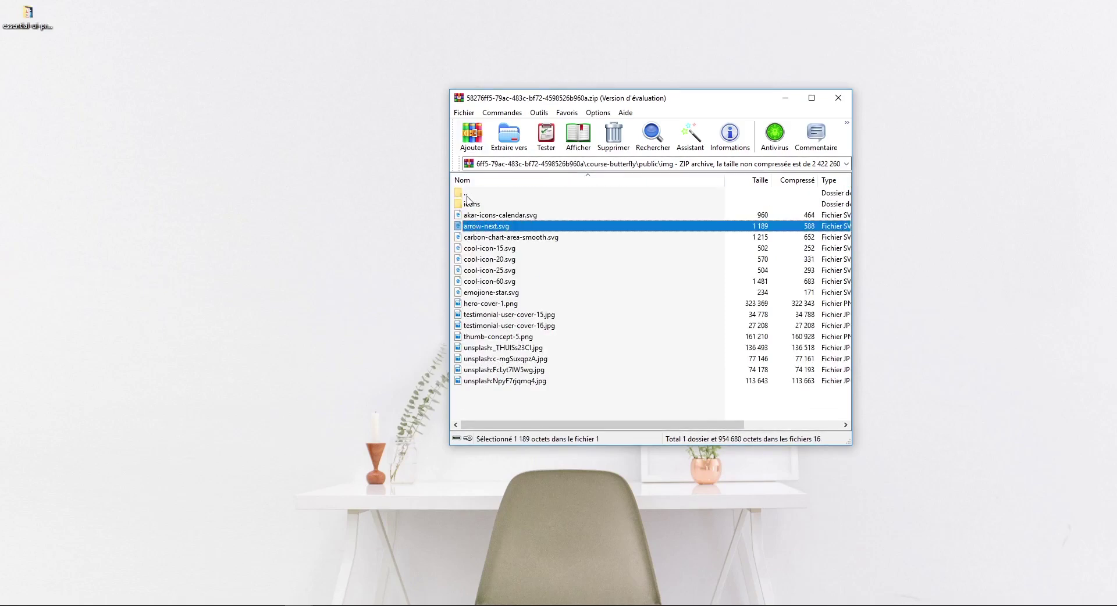
double_click(467, 196)
click(482, 249)
double_click(466, 237)
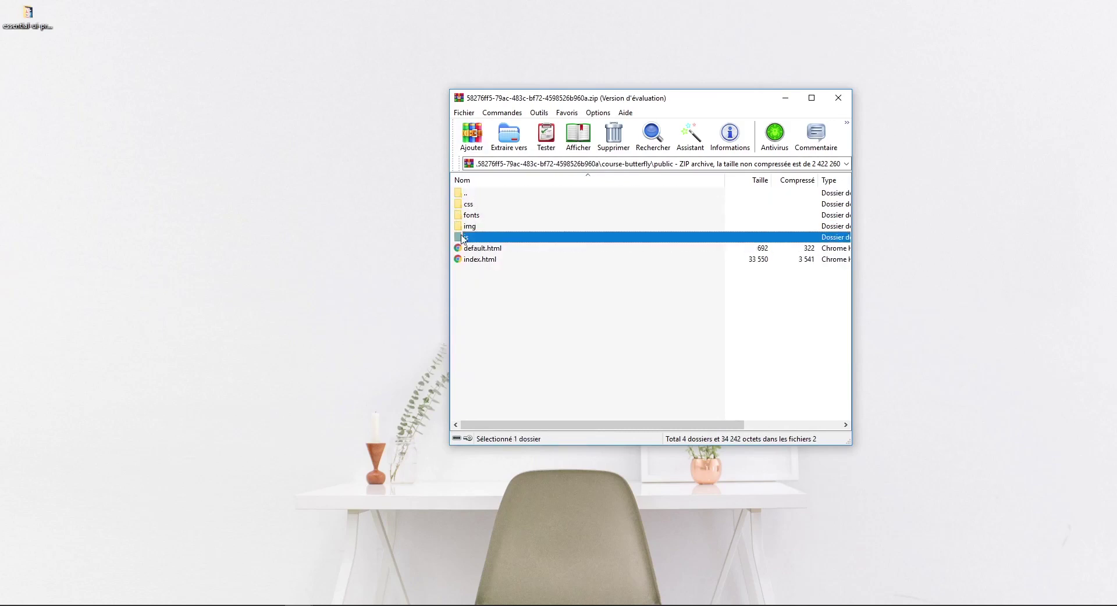
double_click(487, 197)
key(End)
Bring up the Figmaland homepage in Firefox and scroll through Editor's Pick and Latest Templates
key(Return)
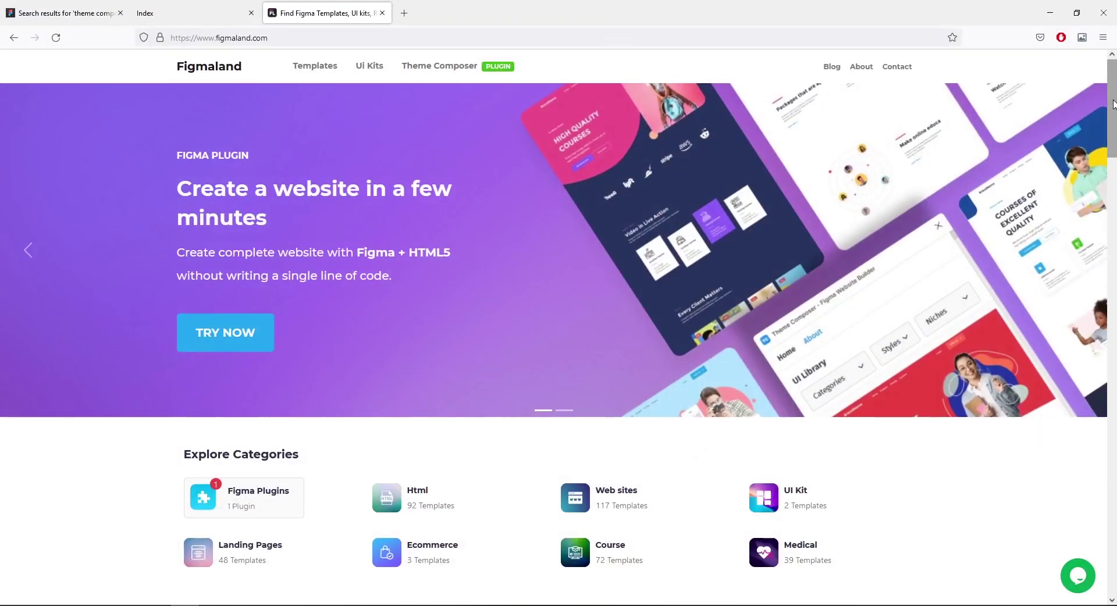
scroll(608, 58, down, 3)
scroll(608, 59, up, 3)
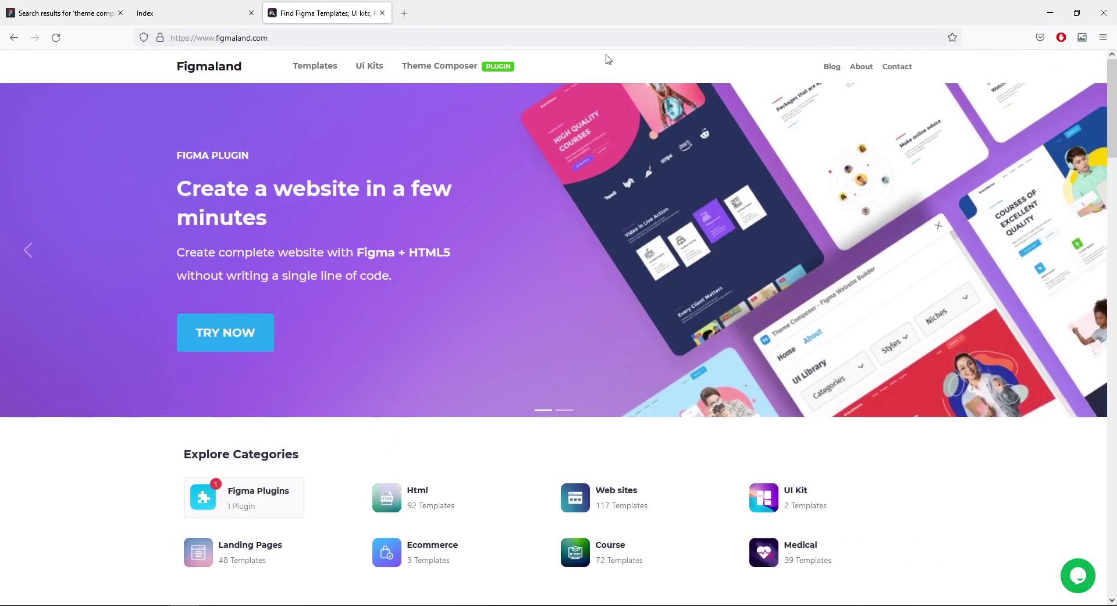
click(195, 36)
click(64, 183)
scroll(230, 236, down, 3)
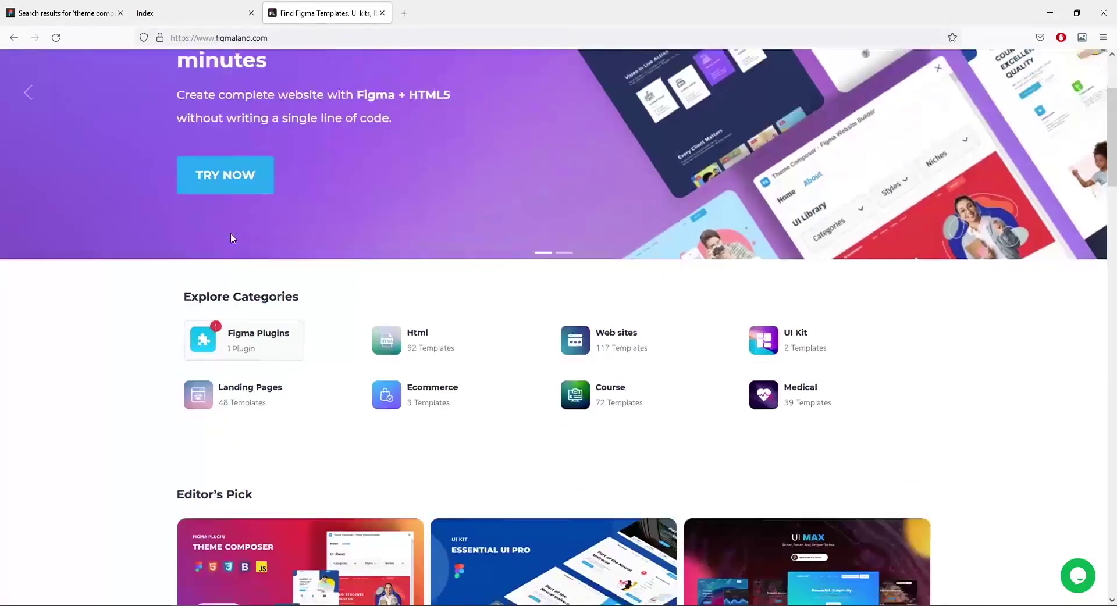
scroll(232, 238, down, 8)
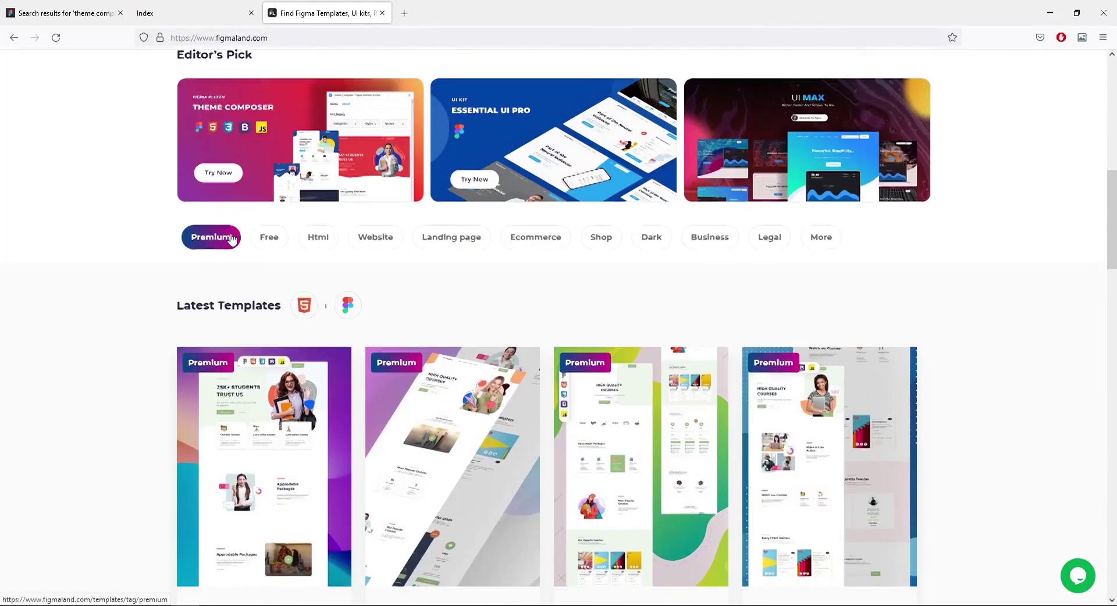
scroll(232, 238, down, 3)
scroll(1112, 282, down, 3)
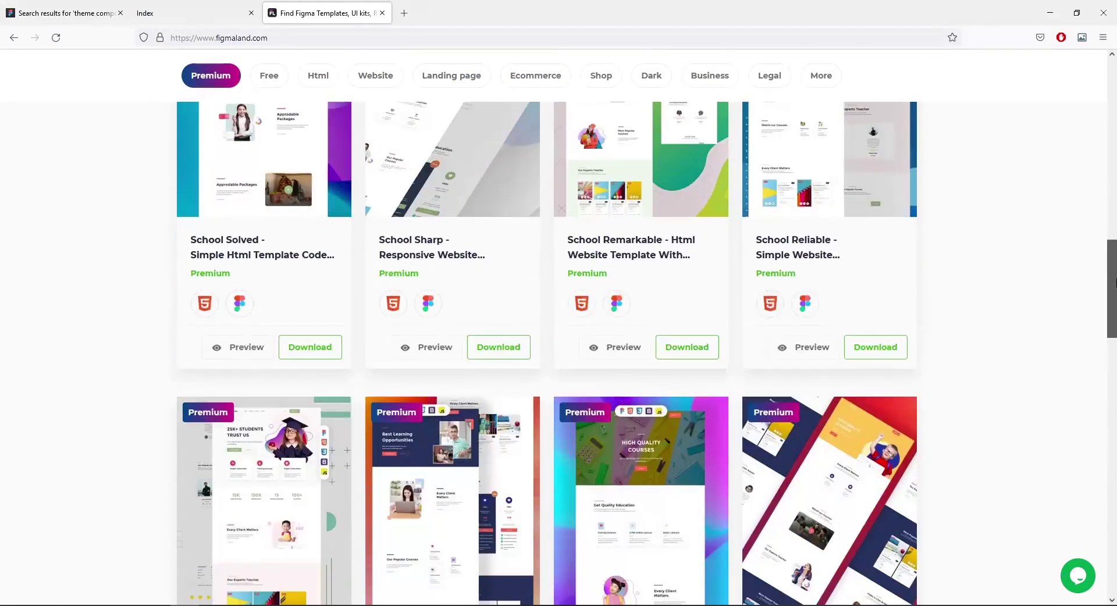
drag(1115, 282, 1115, 90)
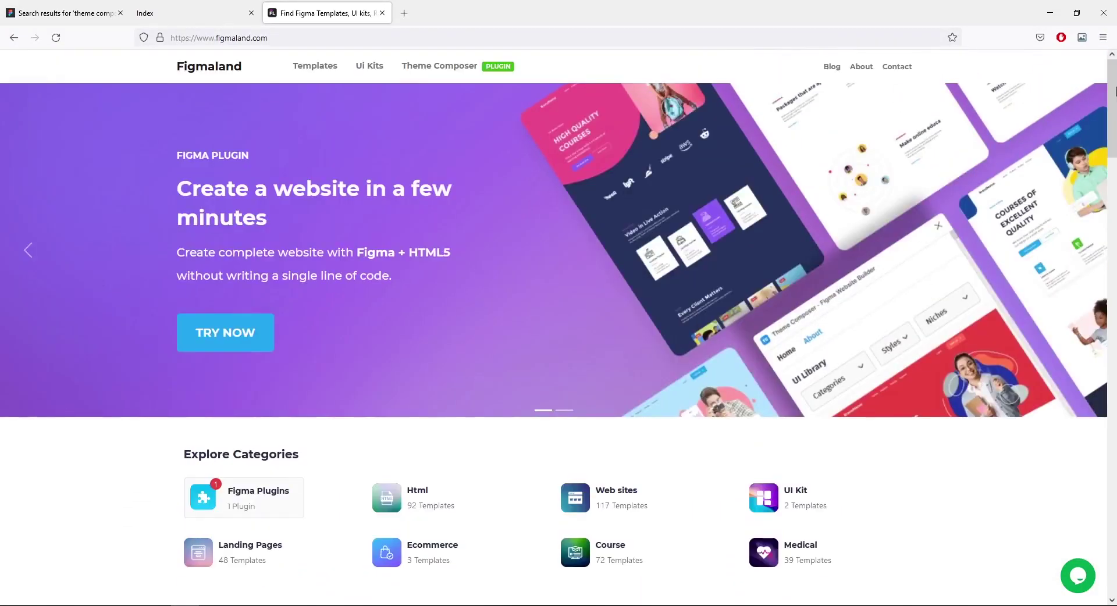